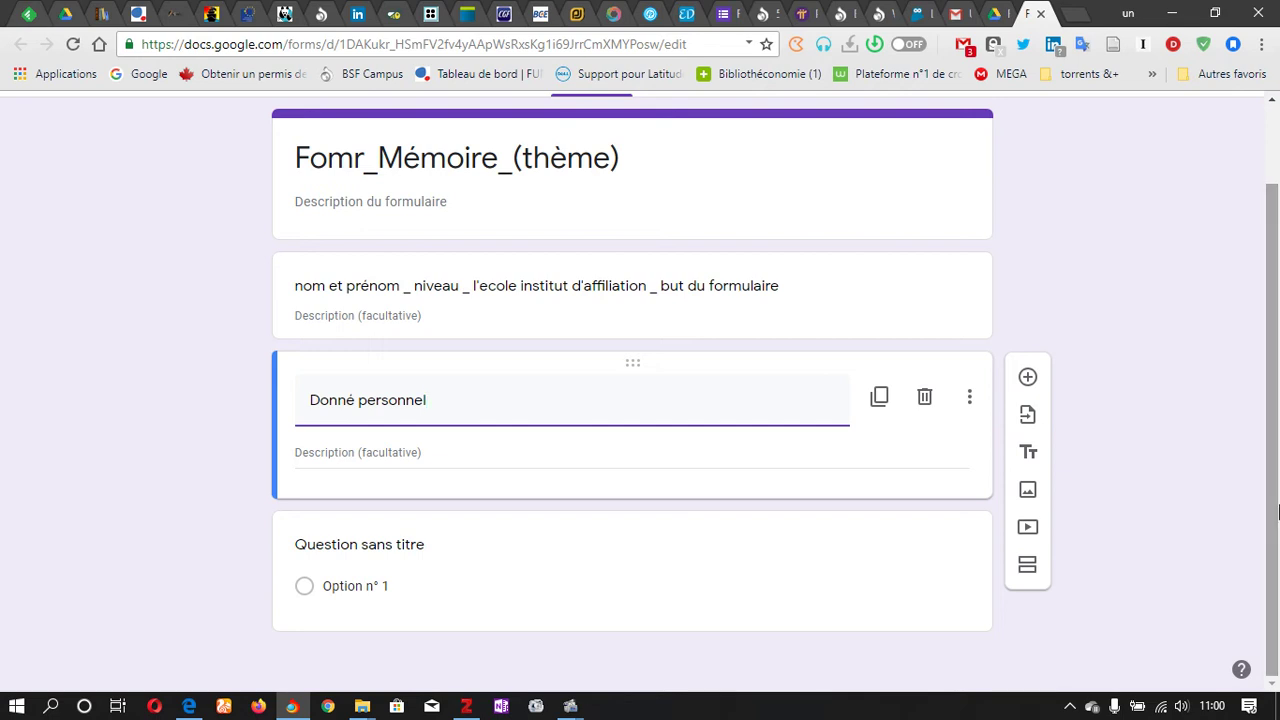
- Title the untitled question below the "Donné personnel" block "Sexe"
left_click(461, 540)
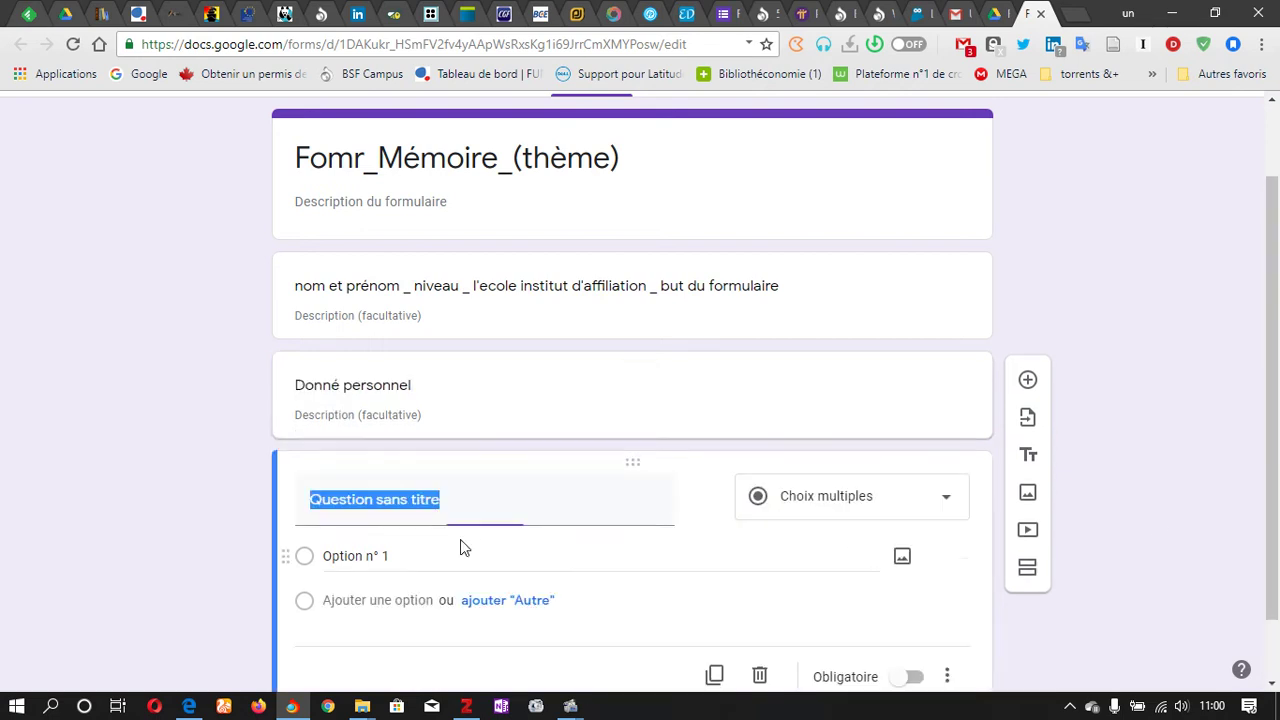
scroll(938, 536, "down", 1)
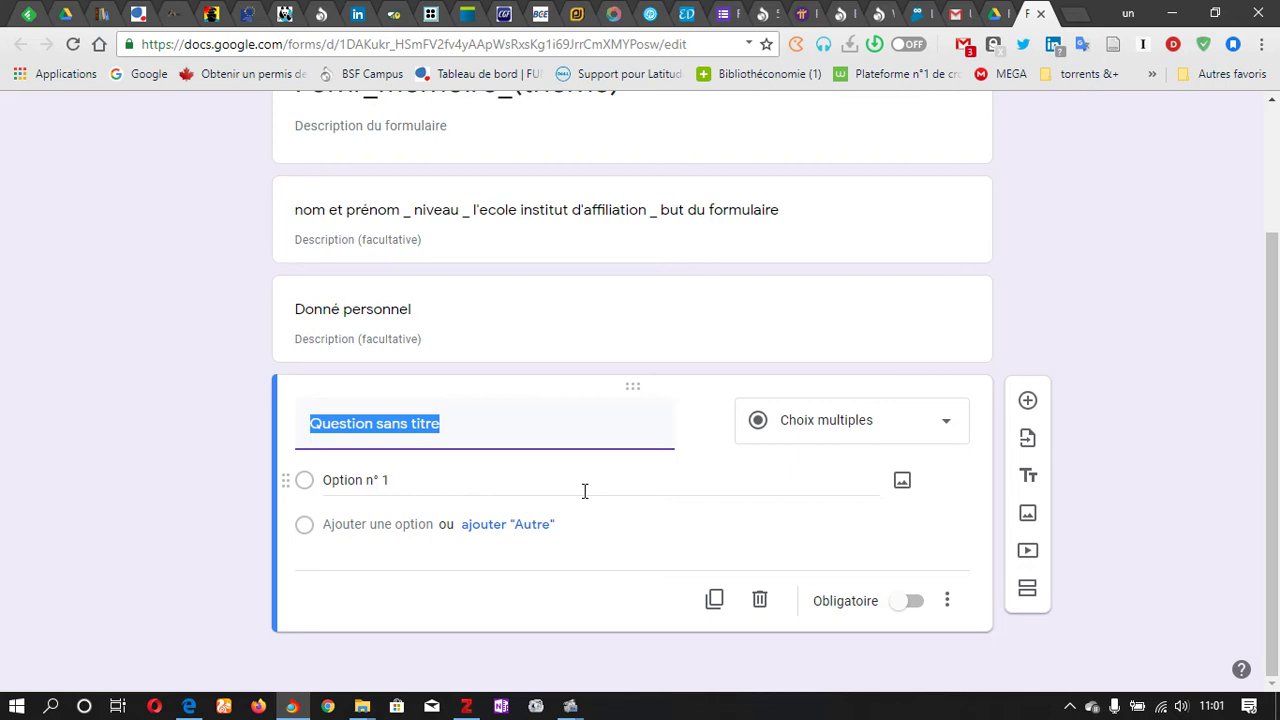
type("Sxe")
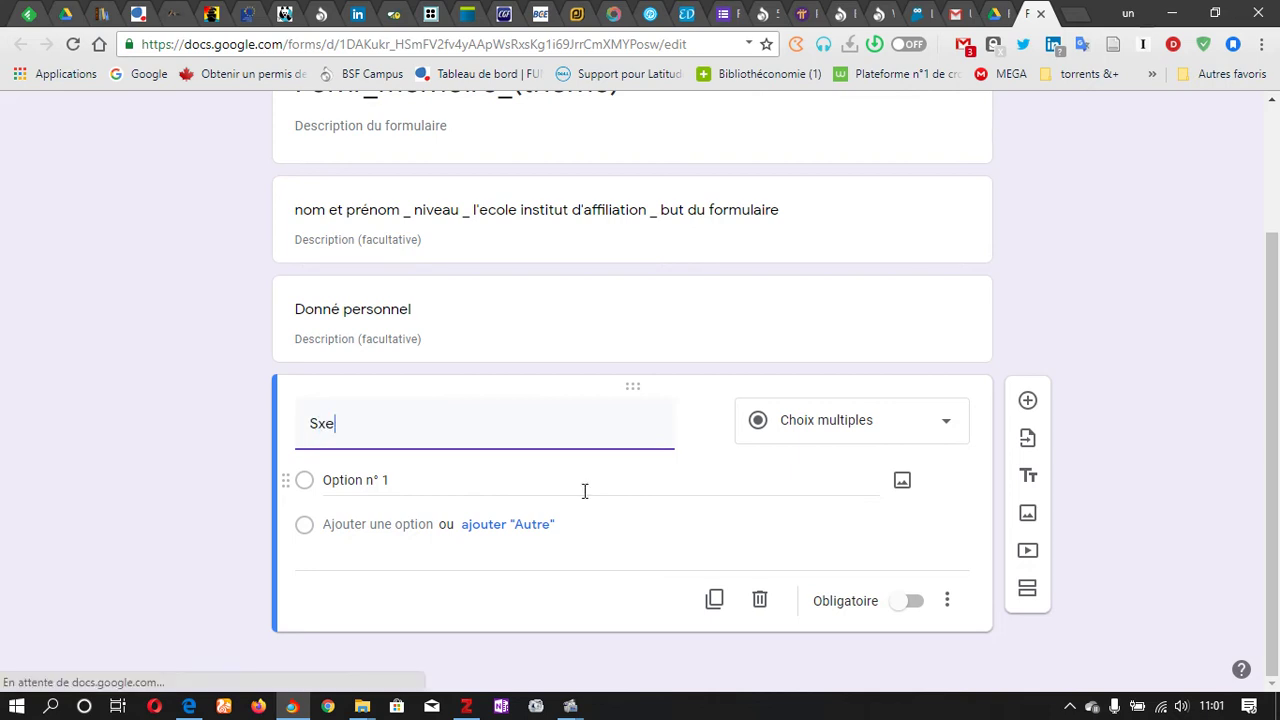
key("Left")
type("\"")
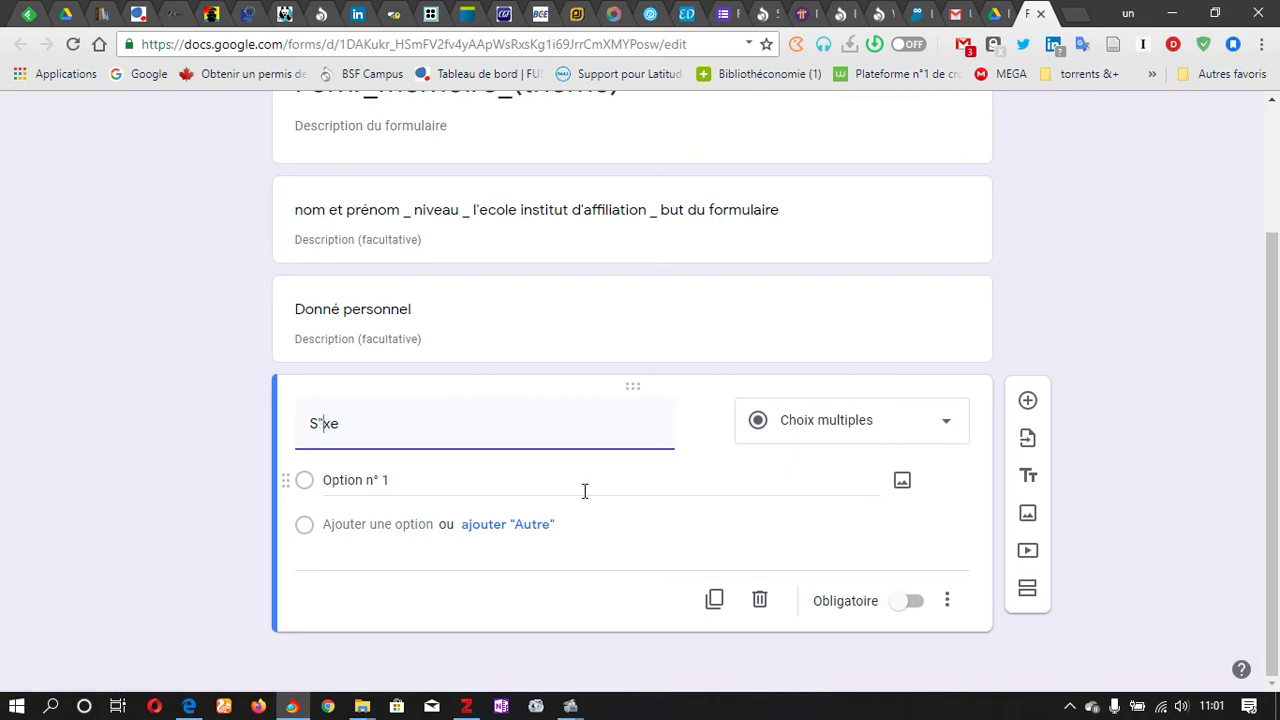
key("BackSpace")
type("e")
- Give the "Sexe" question the answer options H and F, keeping its type as Choix multiples
left_click(391, 481)
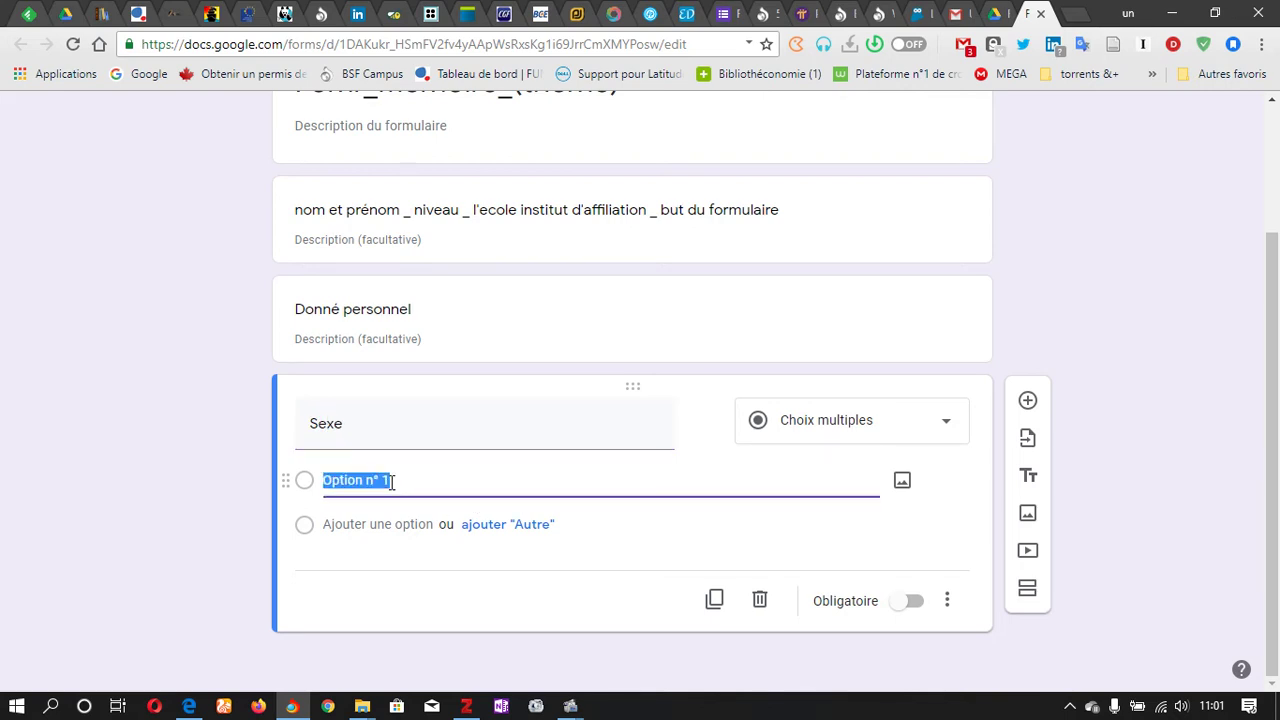
type("H")
left_click(383, 524)
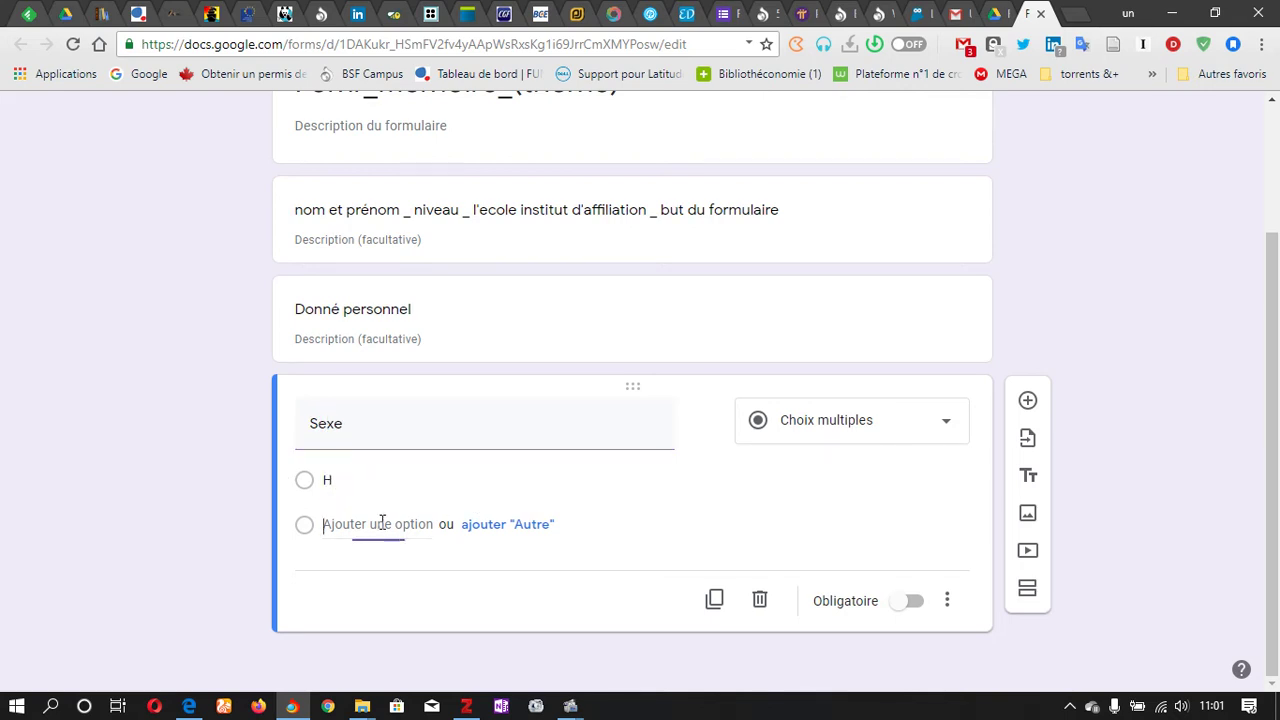
type("F")
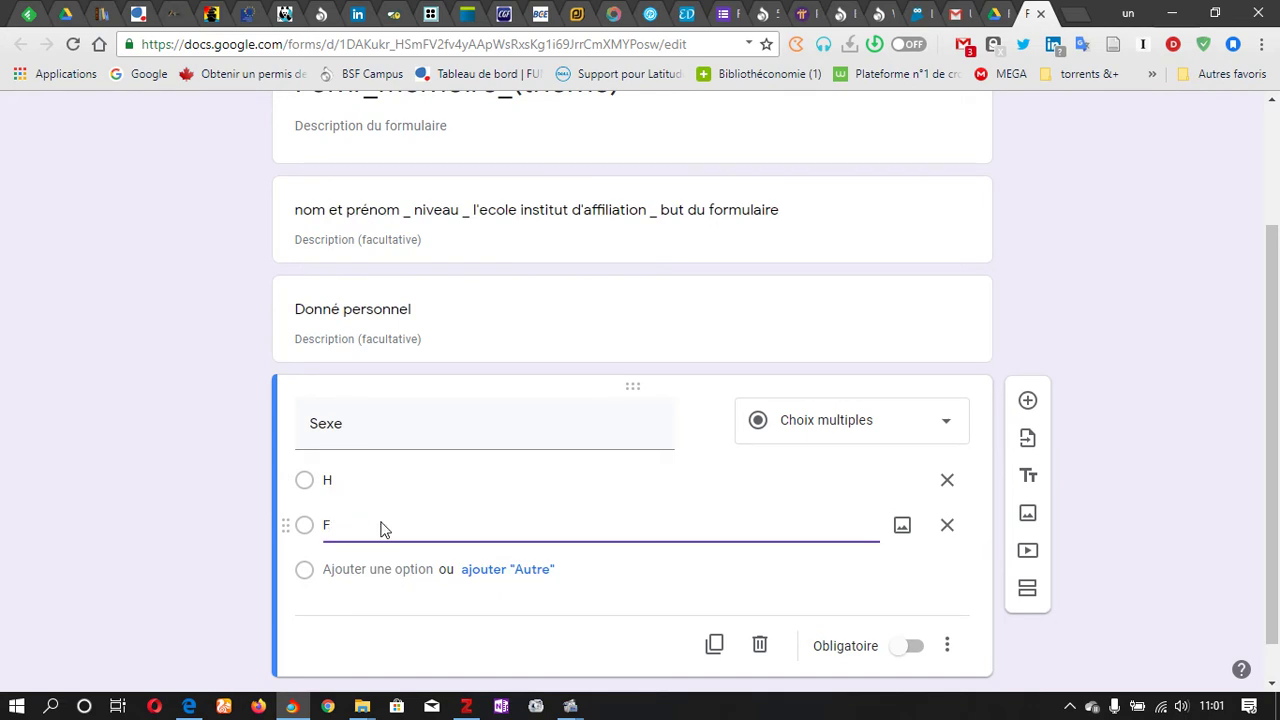
left_click(944, 423)
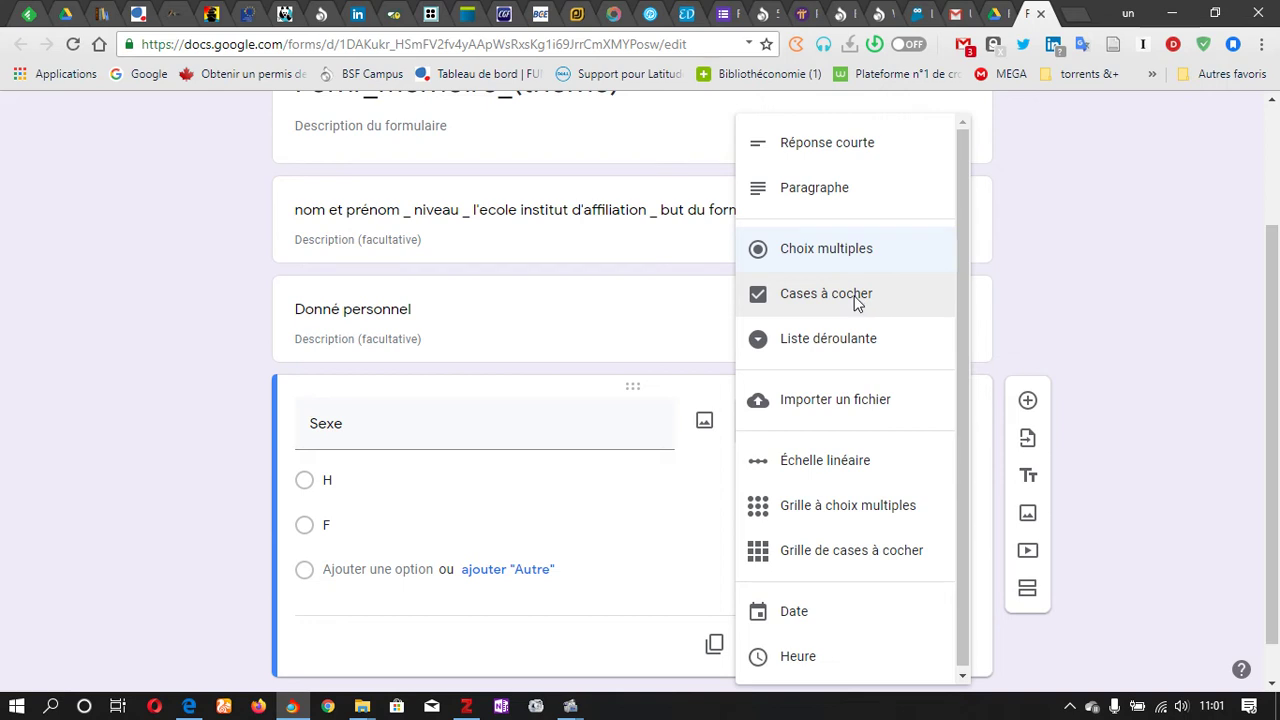
left_click(814, 249)
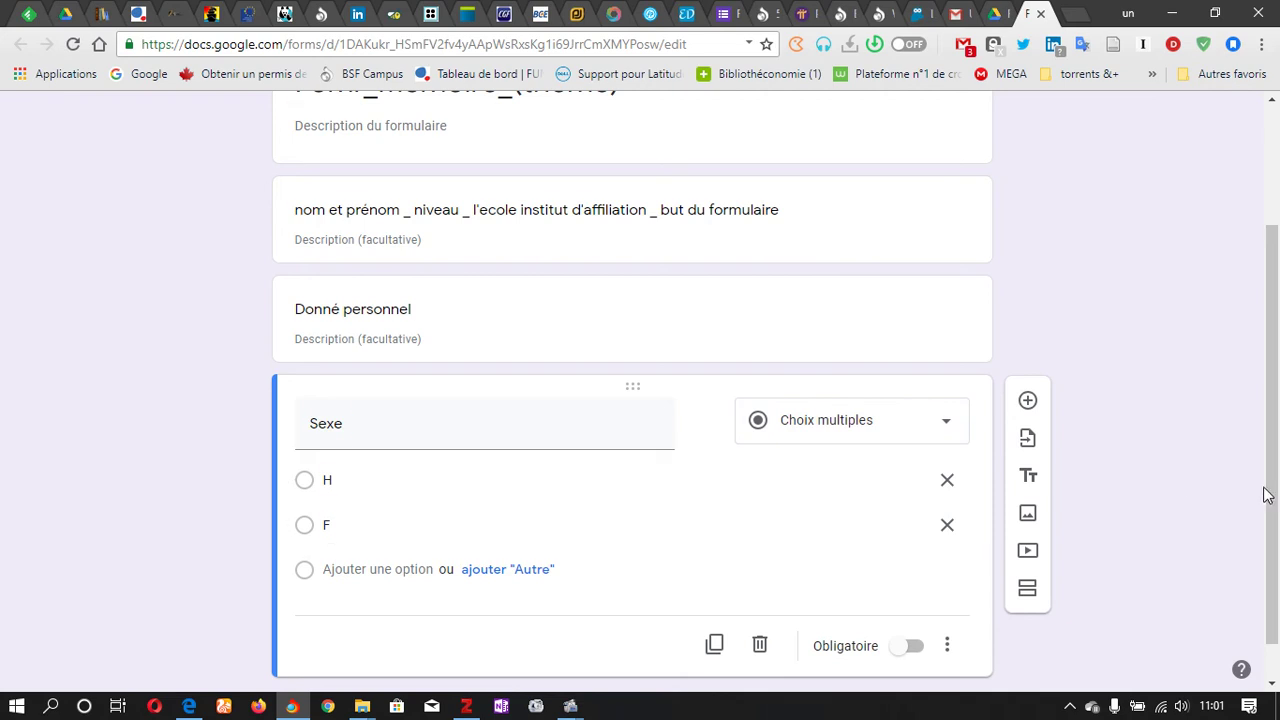
- Add a new question after "Sexe" titled "Utilisez-vous des bouillons (cubes) ?"
key("ctrl+a")
left_click(1122, 510)
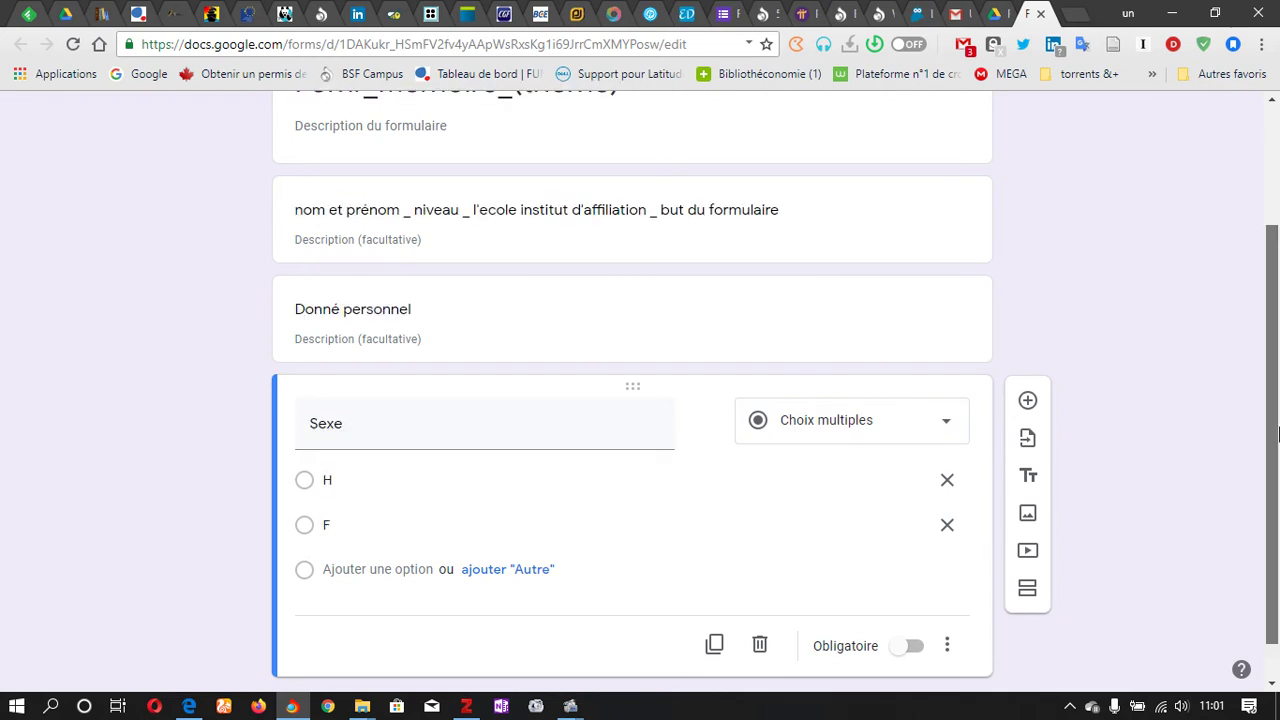
scroll(1277, 590, "down", 1)
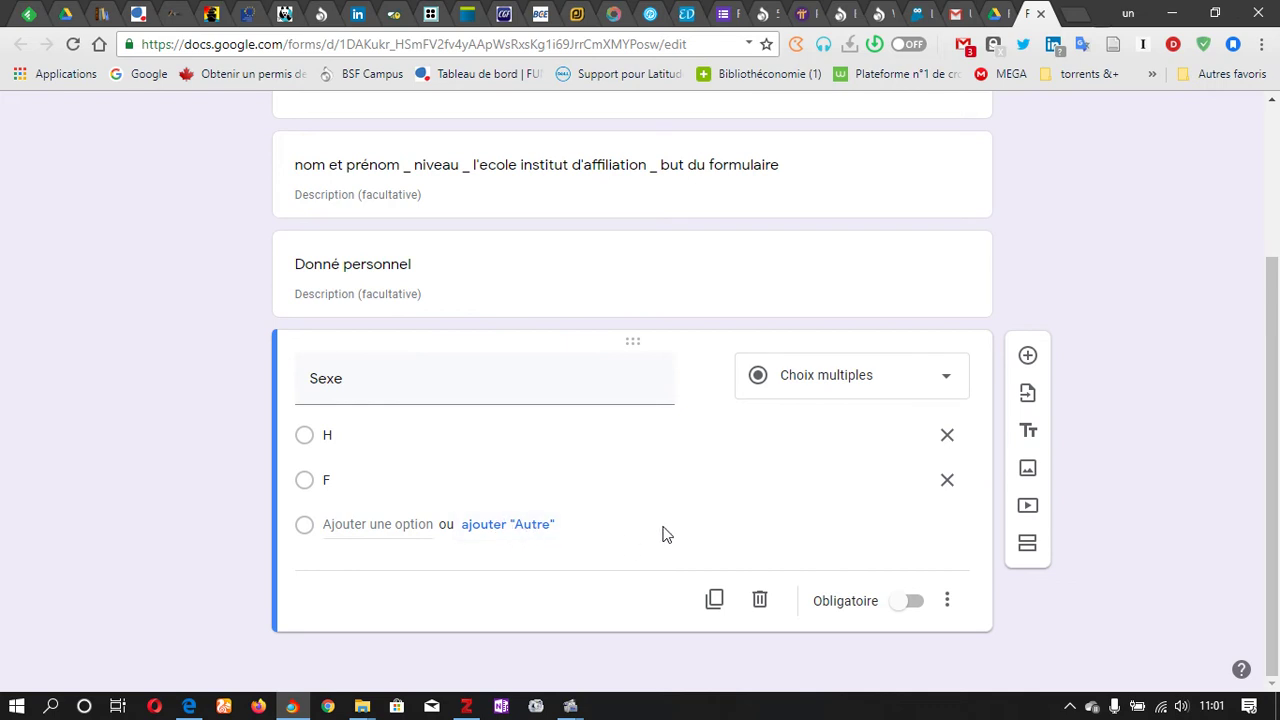
left_click(1029, 357)
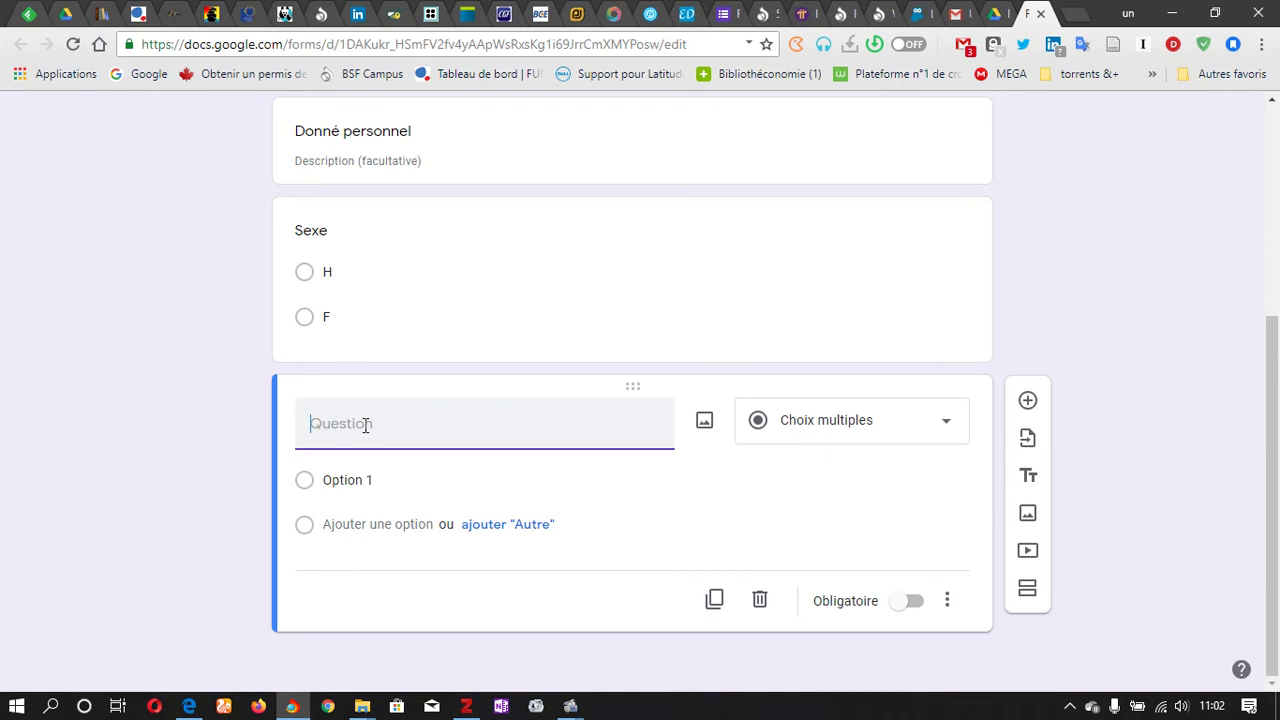
type("Utilisez-vous des buoi")
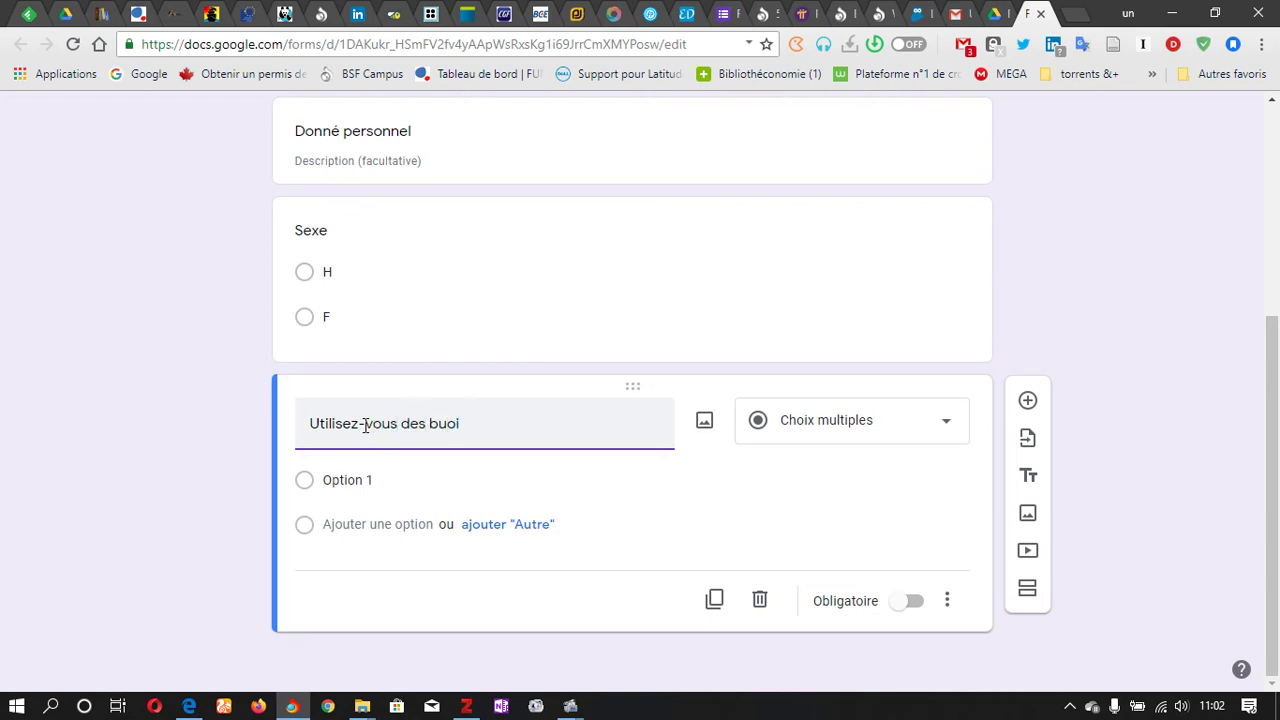
key("BackSpace")
key("BackSpace")
type("ouillons ?")
key("Left")
type("(cubes)")
- Enter Maggi, Jumbo and Adja as the answer options of the bouillons question
left_click(366, 477)
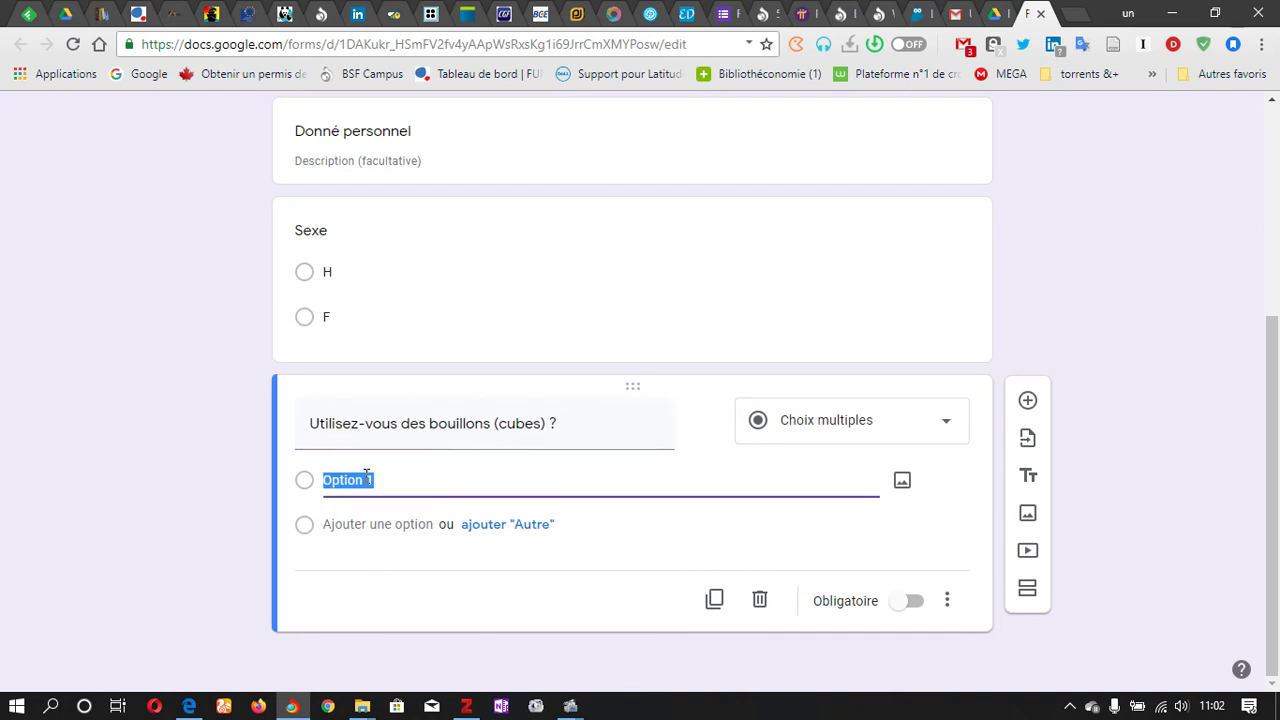
type("Magu")
key("BackSpace")
type("gi")
left_click(345, 524)
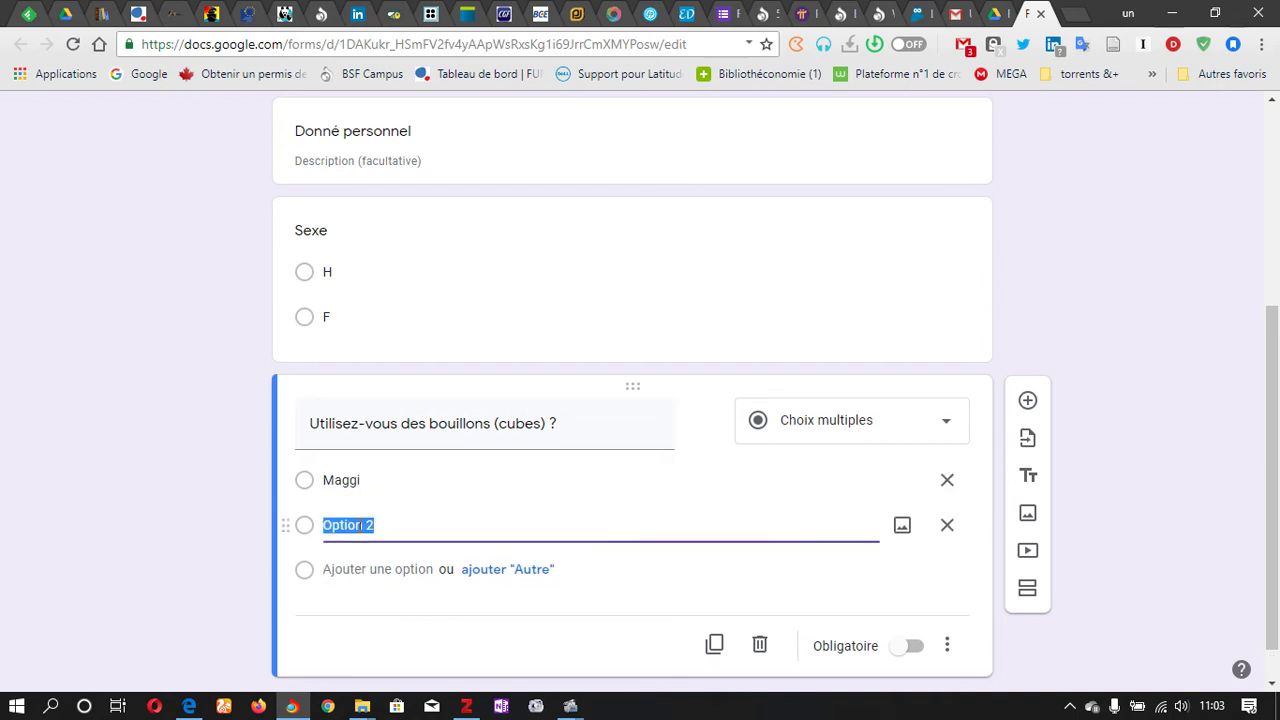
type("H")
key("BackSpace")
type("Jumbo")
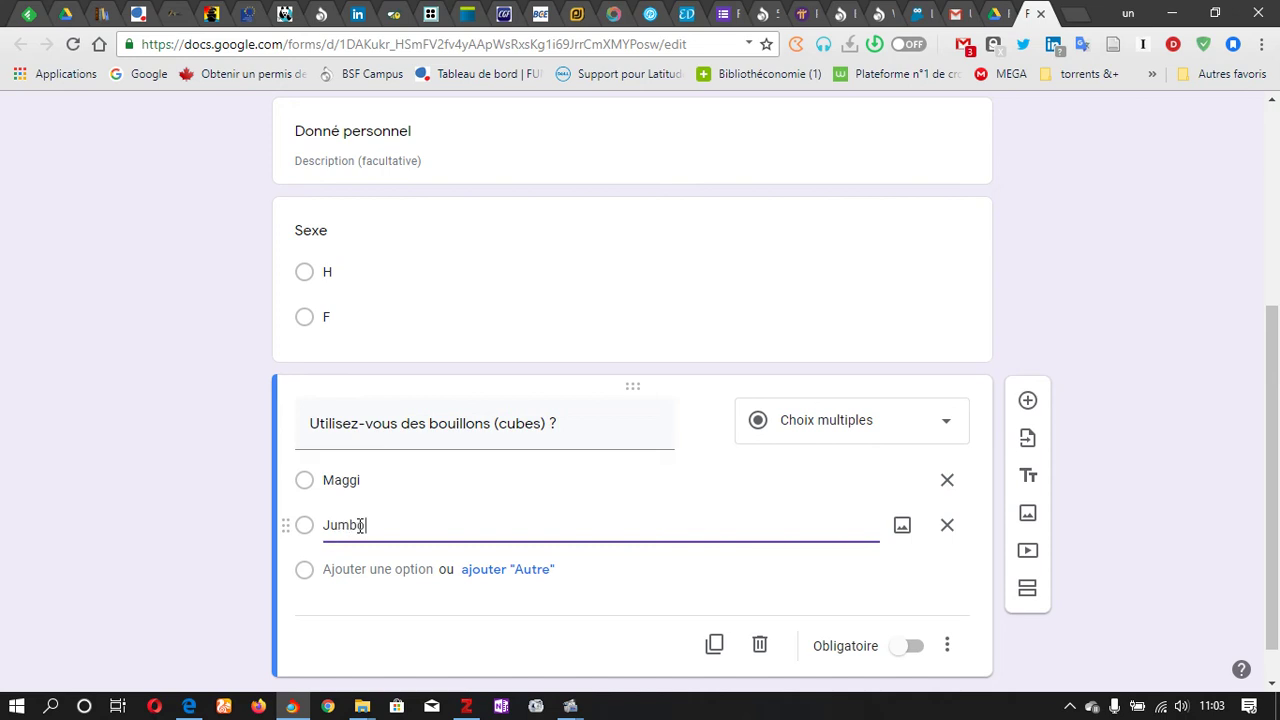
left_click(389, 572)
type("Adja")
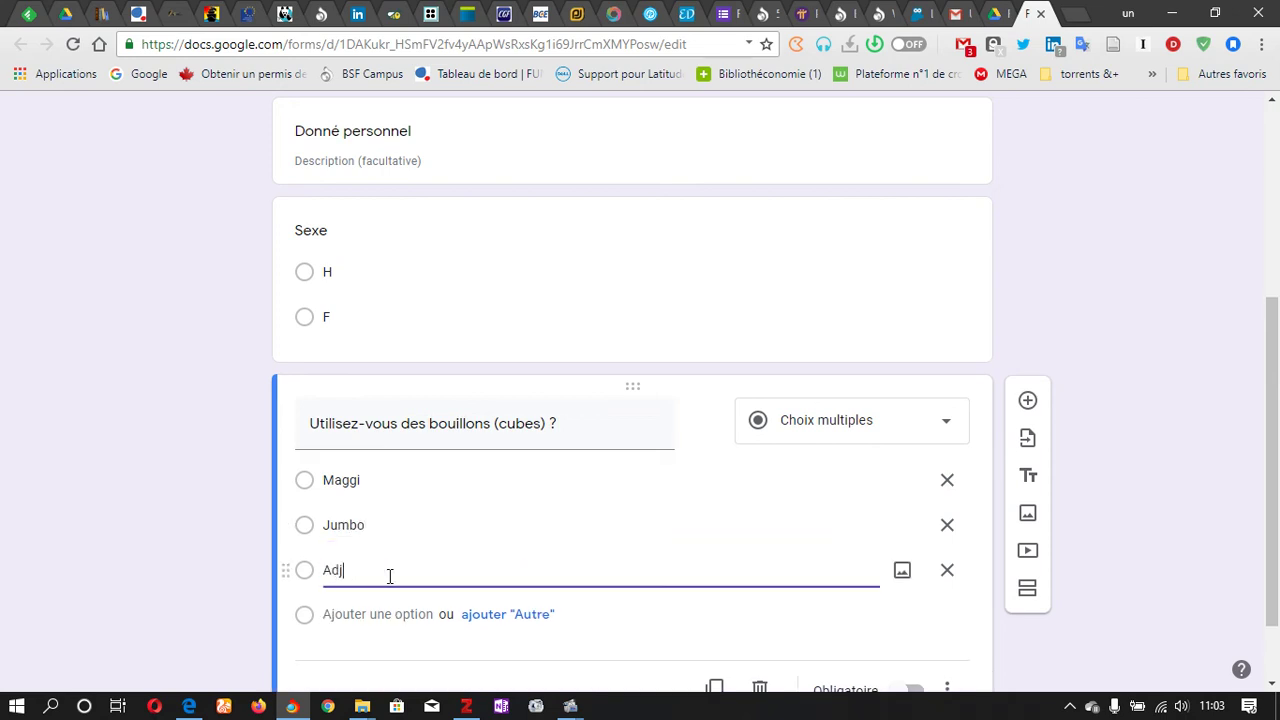
left_click(518, 614)
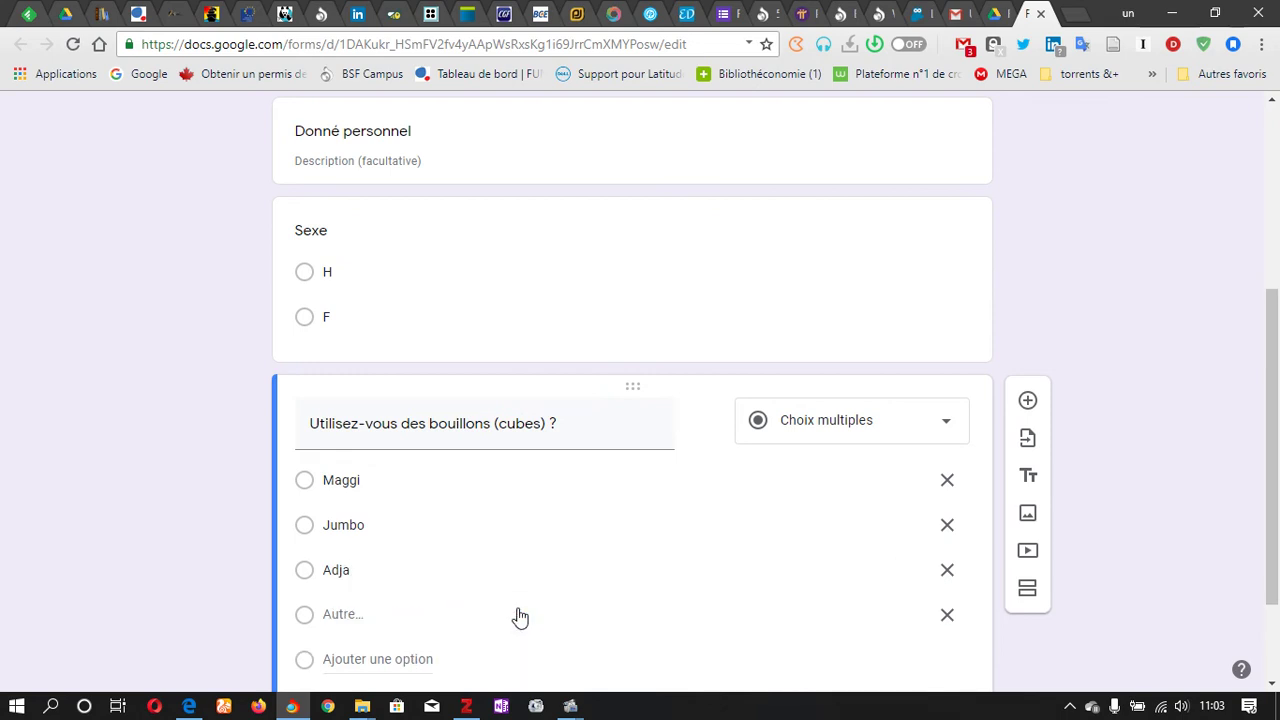
scroll(990, 480, "down", 2)
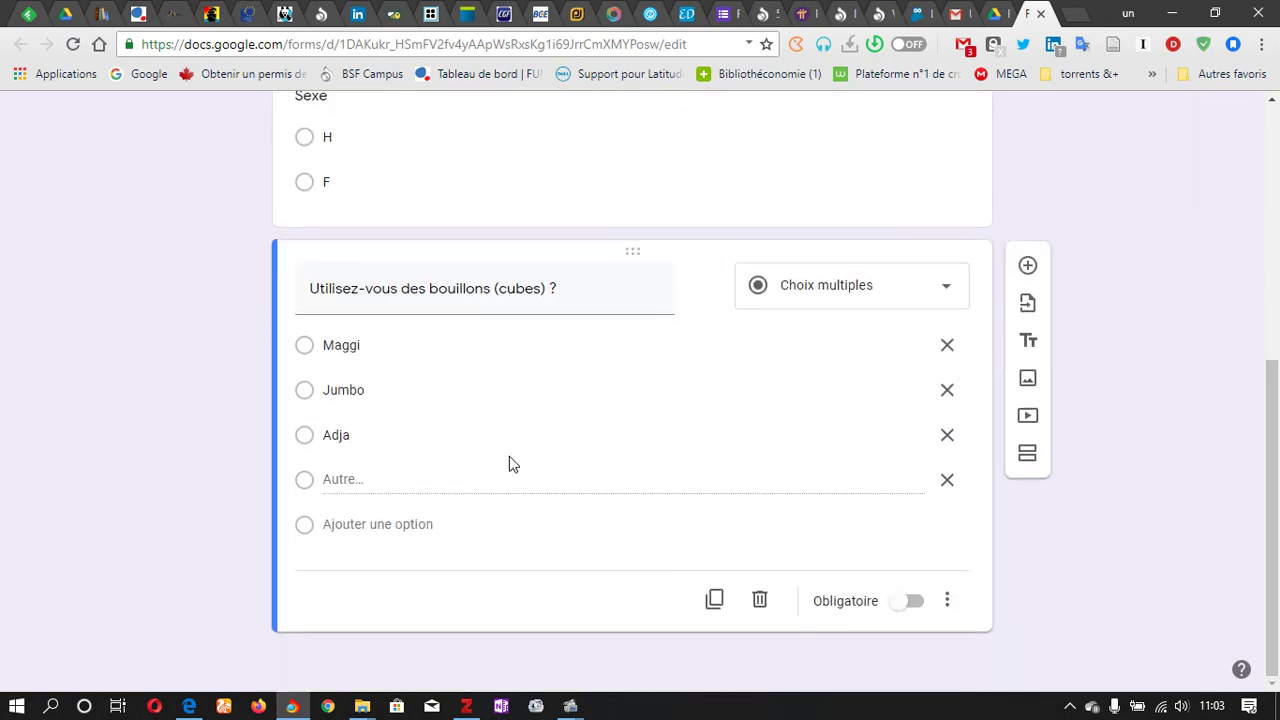
left_click(947, 481)
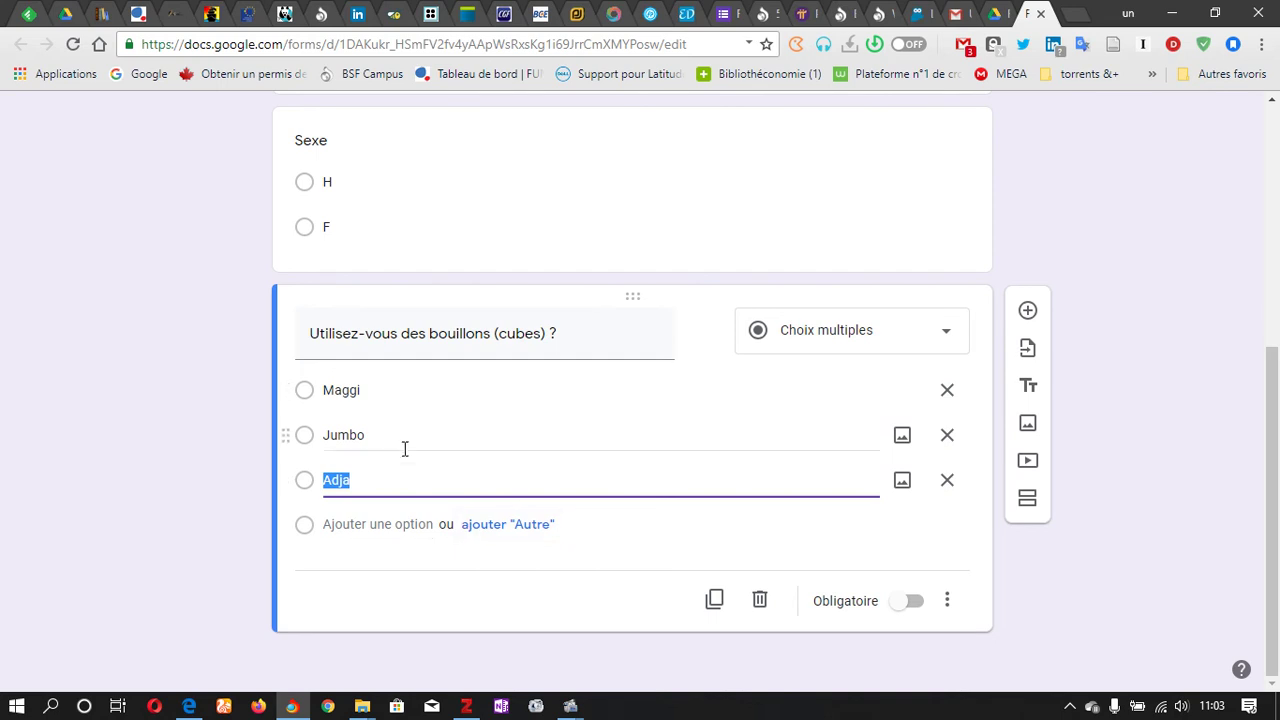
- Change the bouillons question's type to Cases à cocher and add an "Autre" option
left_click(922, 338)
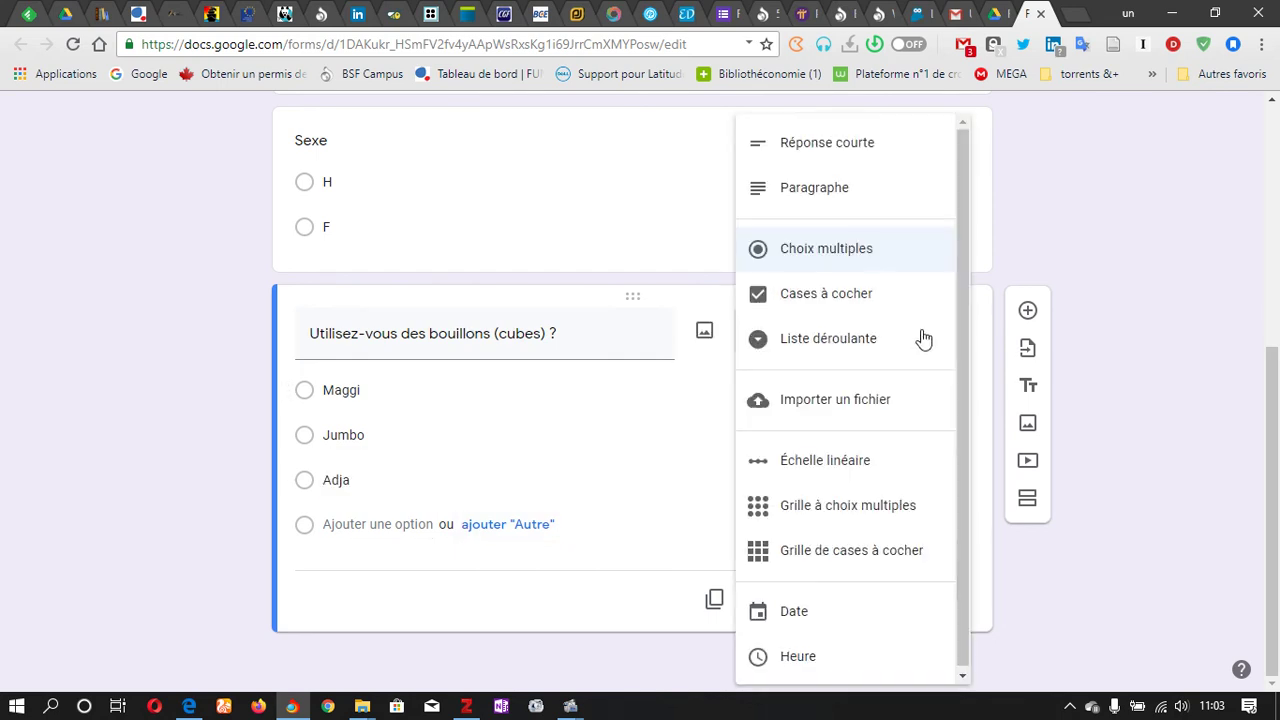
left_click(832, 300)
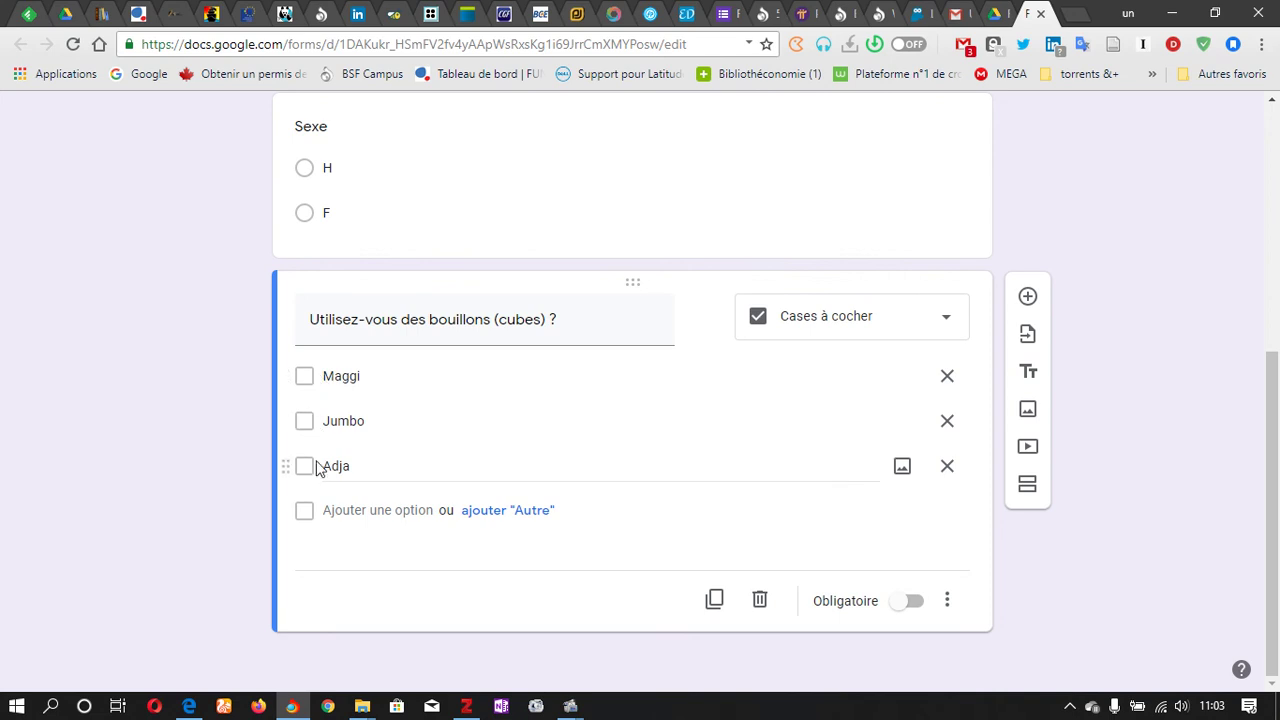
left_click(503, 512)
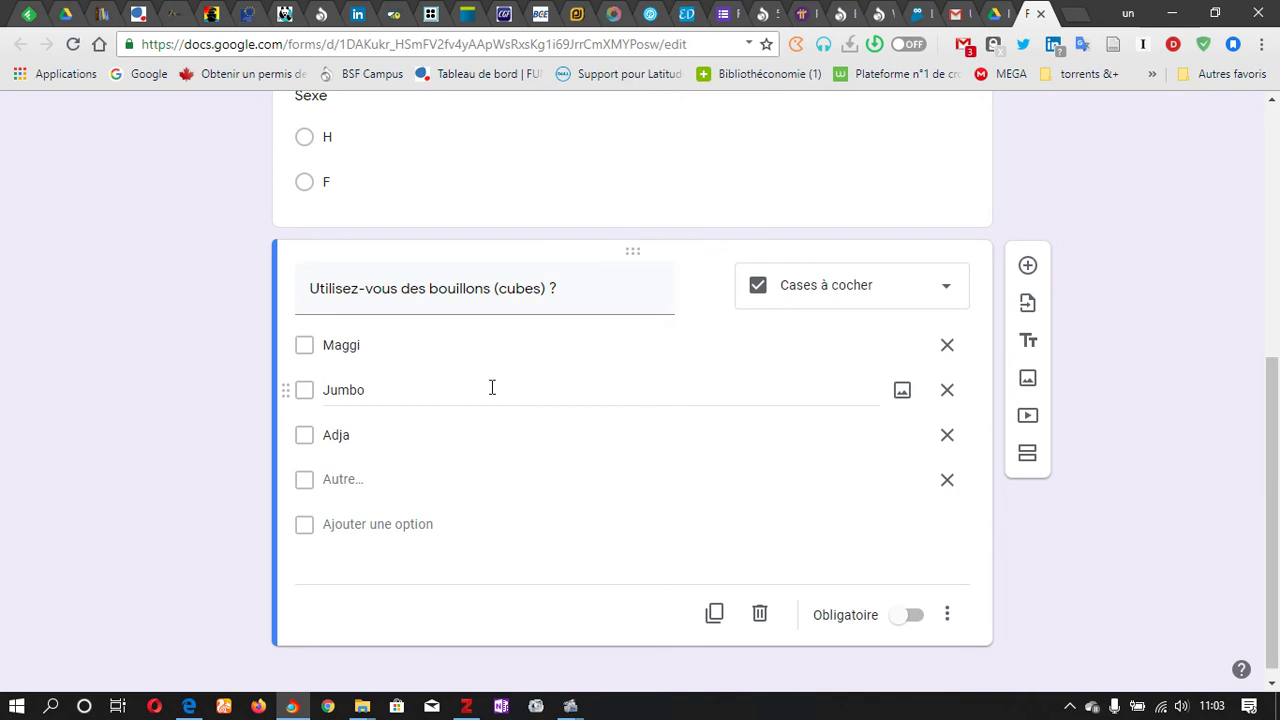
- Make both the bouillons question and the "Sexe" question mandatory
left_click(913, 617)
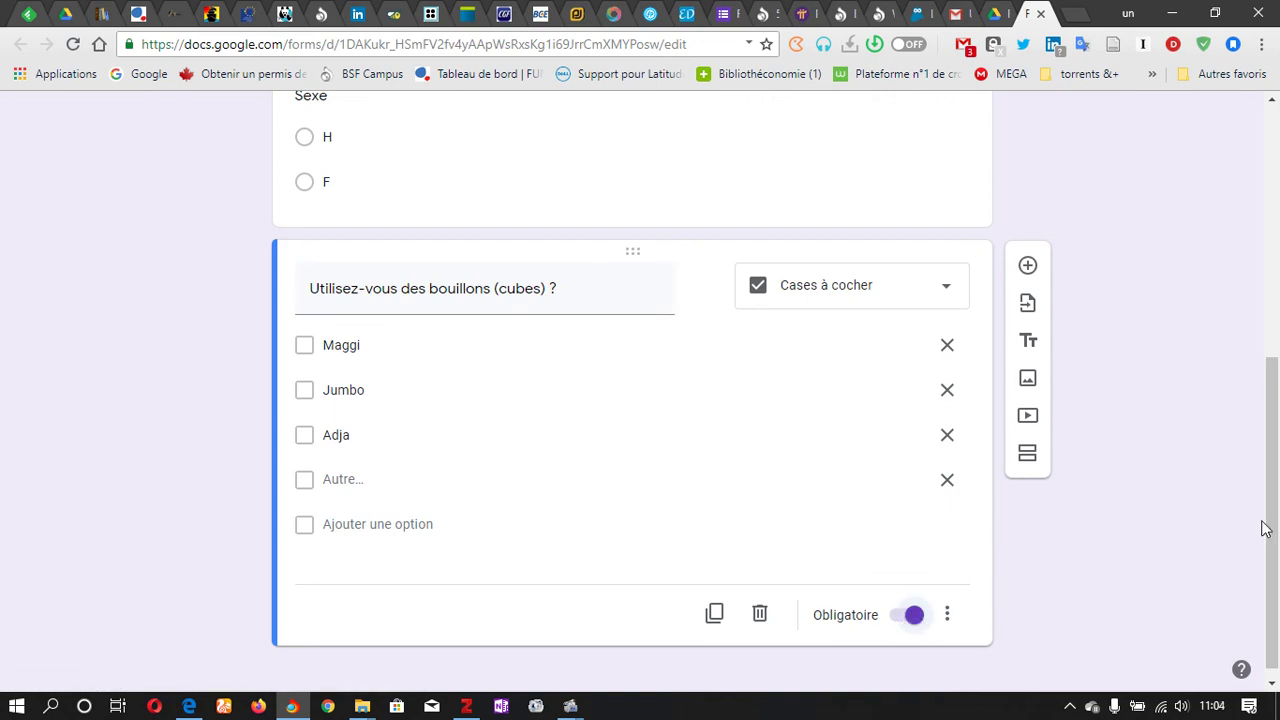
left_click_drag(1266, 528, 1275, 550)
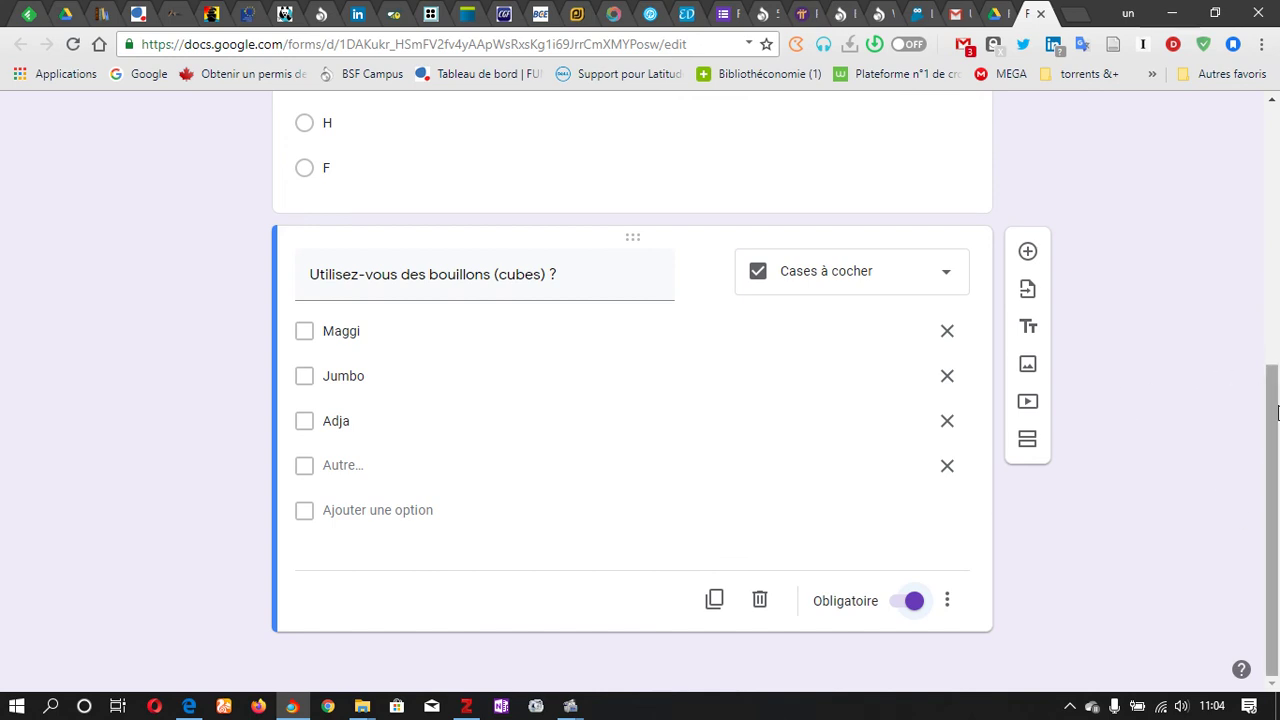
left_click_drag(1272, 520, 1272, 402)
left_click(668, 383)
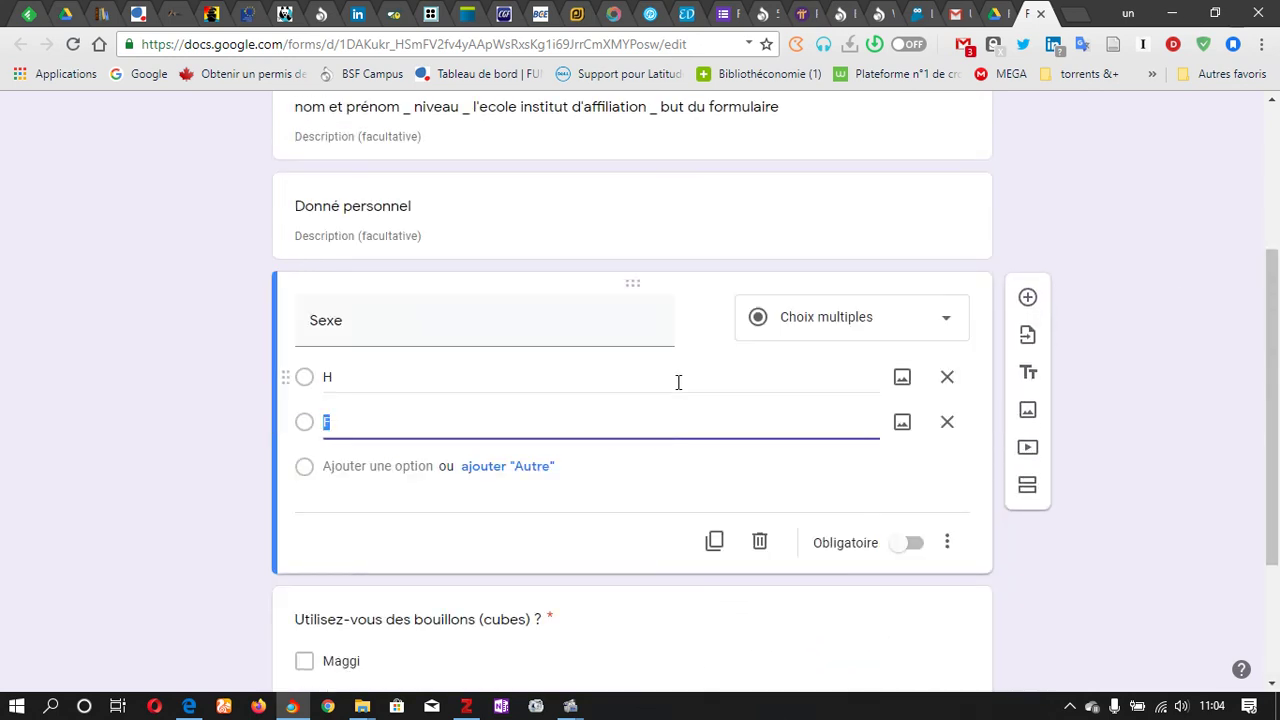
left_click(922, 542)
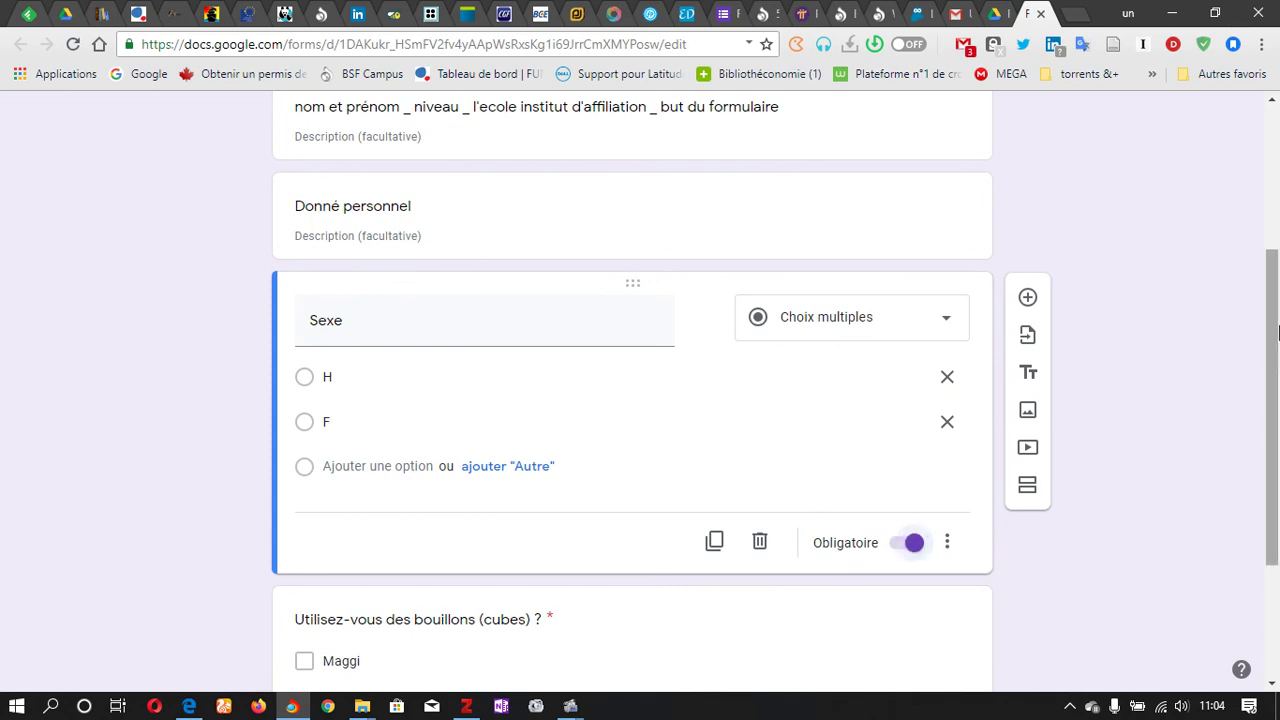
- Add a new question after the bouillons question titled "A quelle fréquence utilisez-vous les bouillons ?"
left_click_drag(1277, 445, 1277, 555)
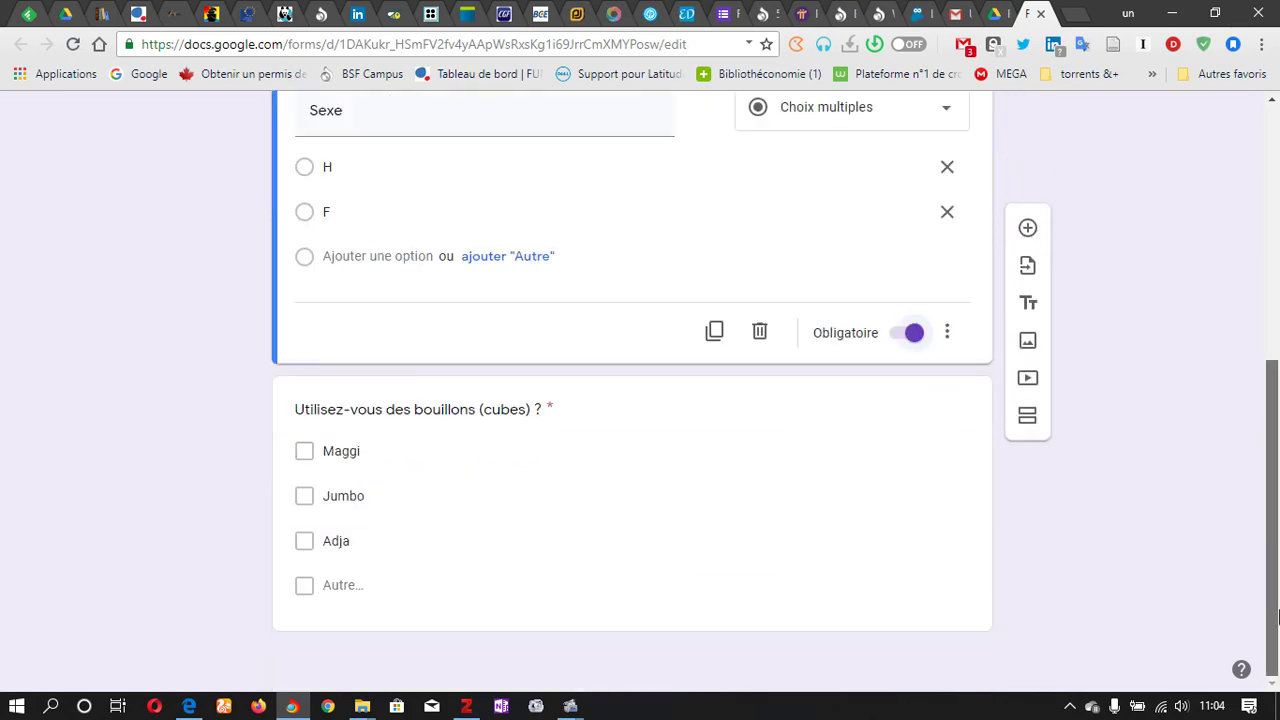
left_click(888, 510)
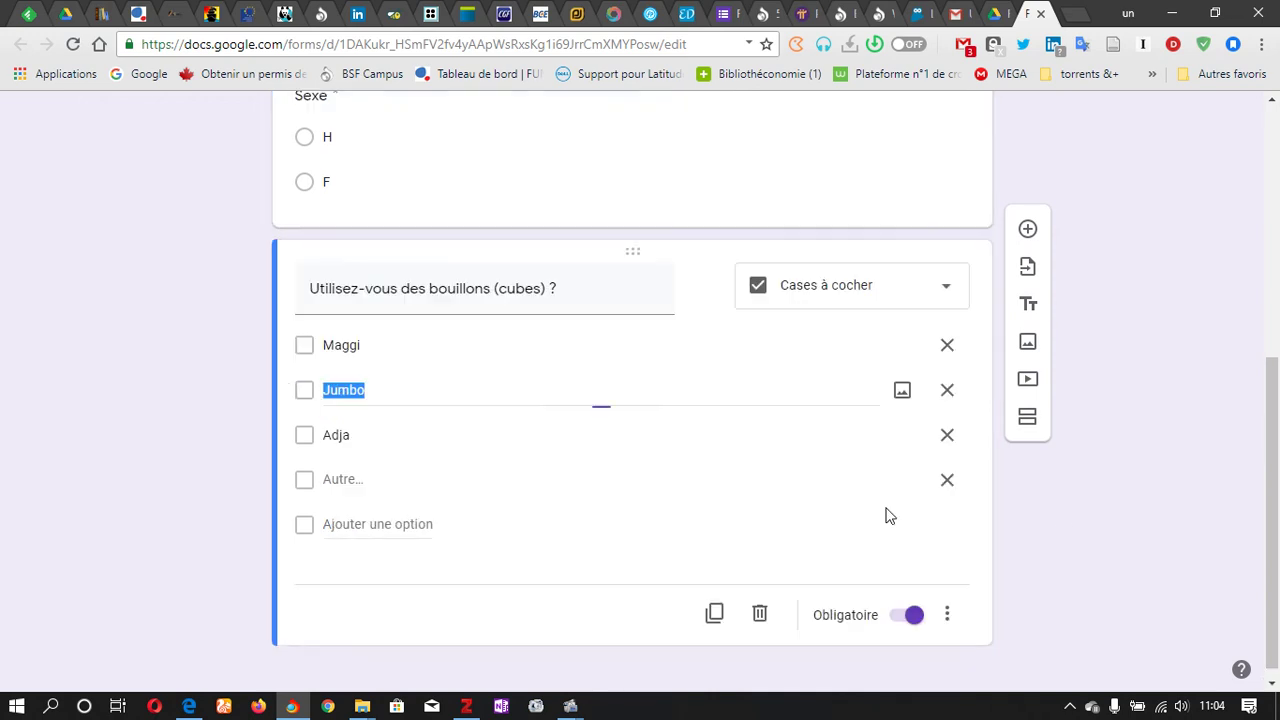
left_click_drag(1277, 535, 1277, 543)
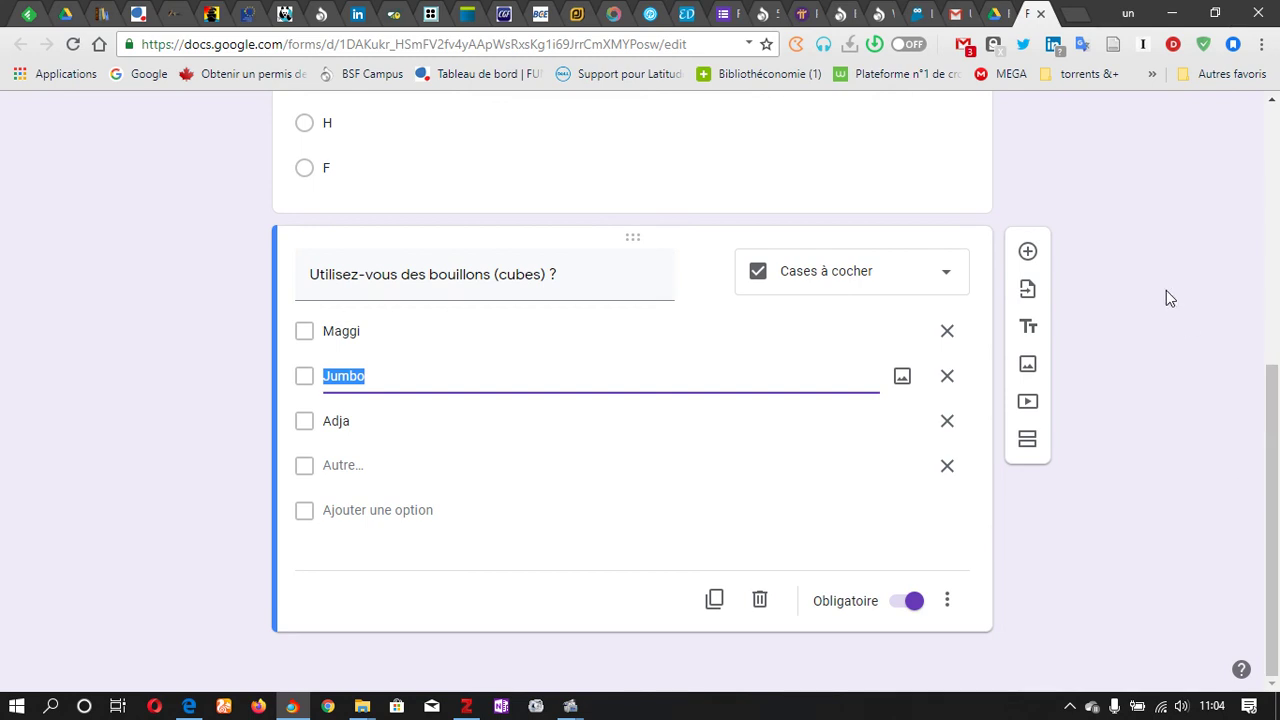
left_click(1028, 253)
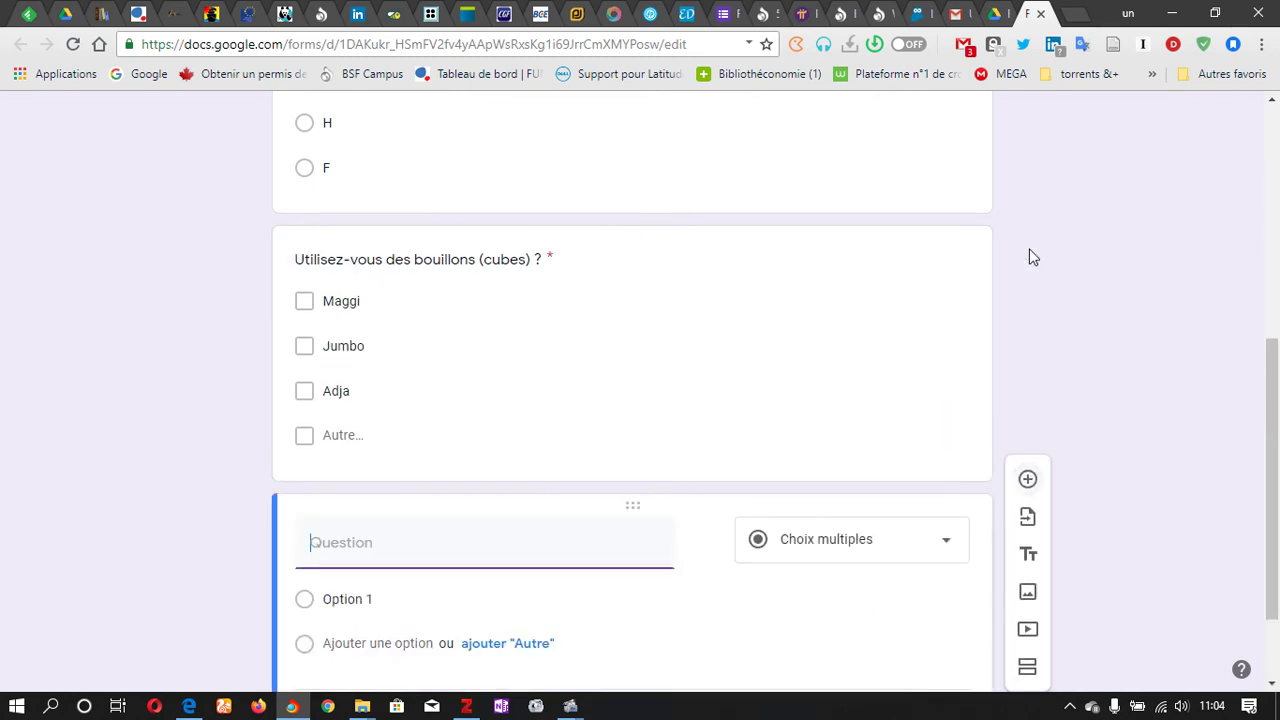
left_click_drag(1276, 478, 1277, 528)
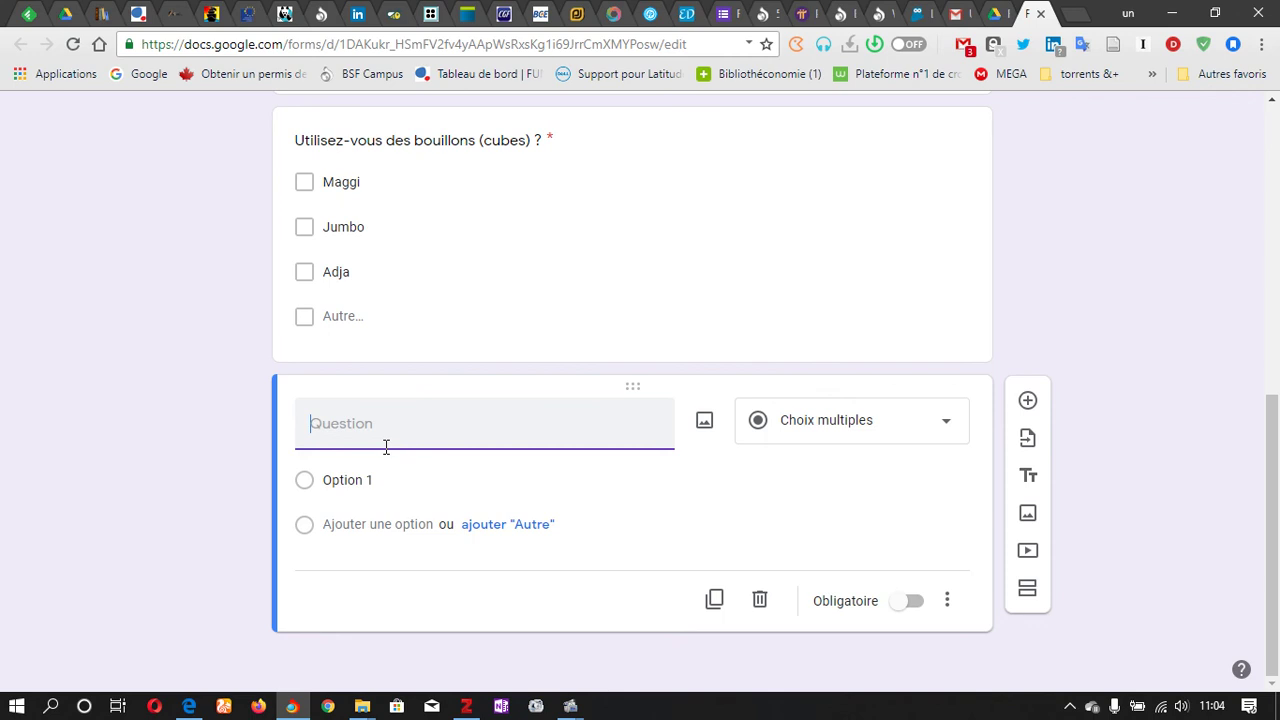
type("A quelle fréquence utilis")
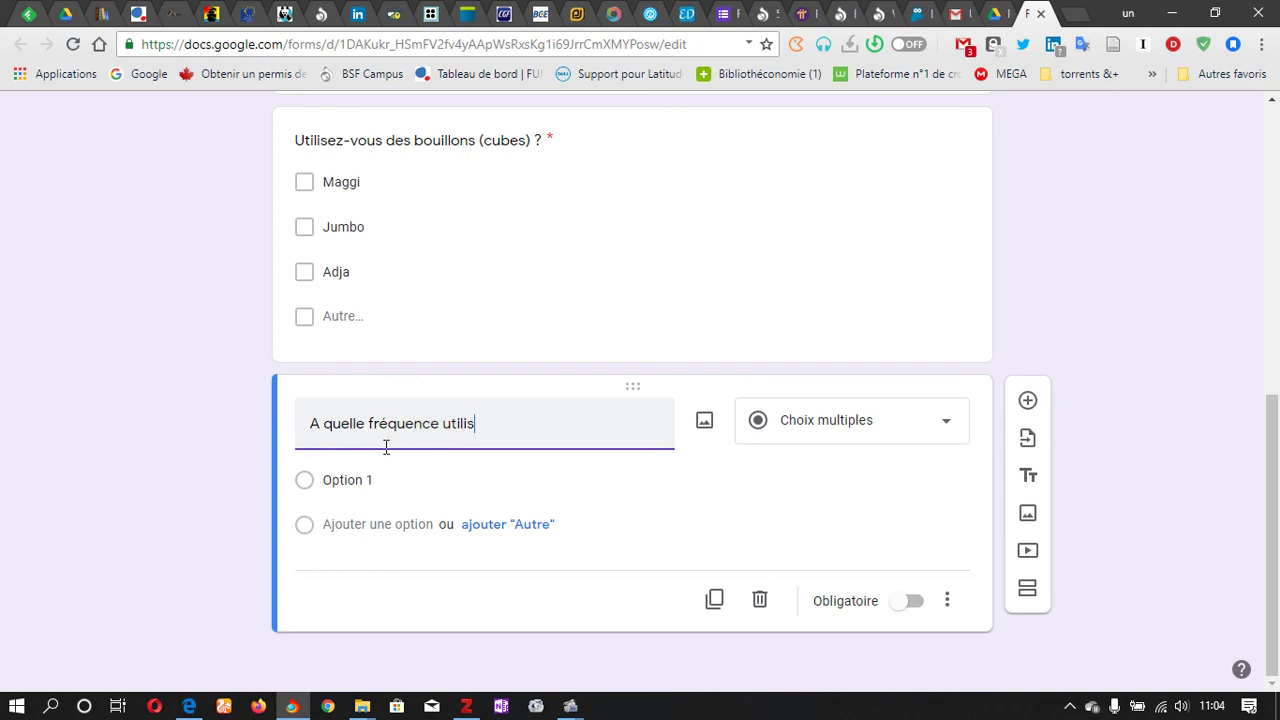
type("ez-vous les boui")
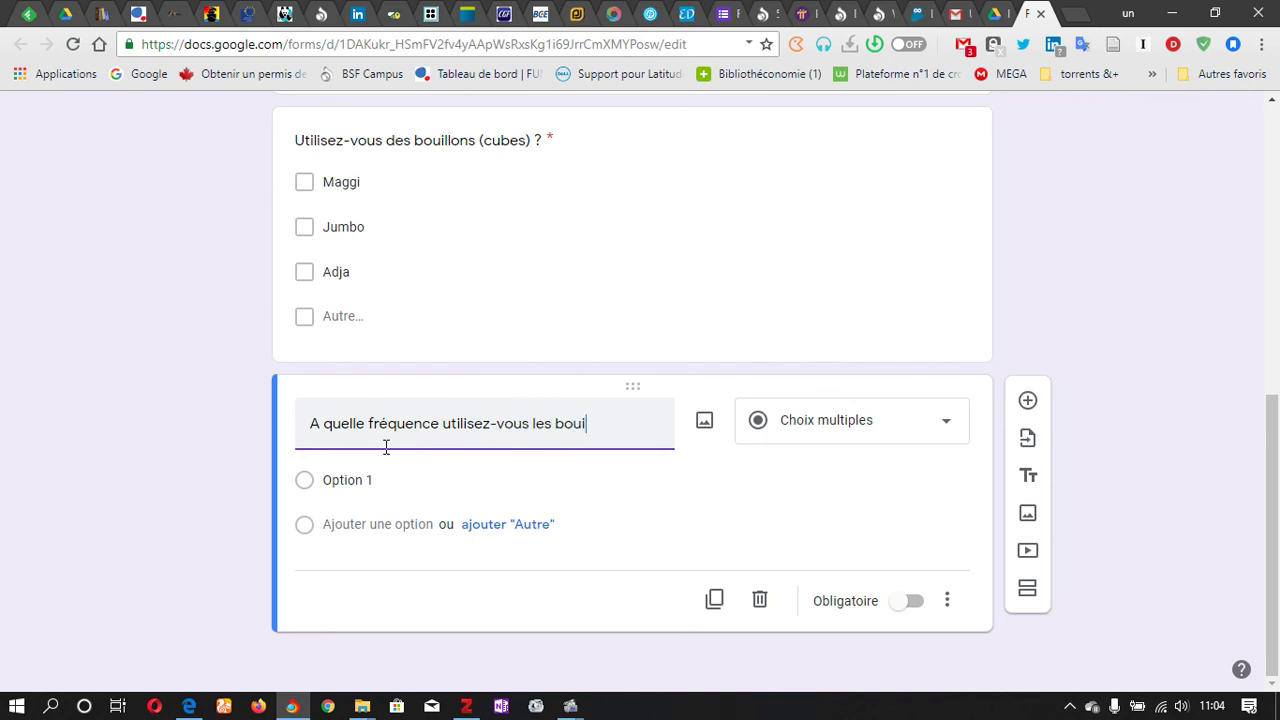
type("llons ?")
- Enter "Tous les jours" as the first answer option of the bouillon frequency question
left_click(372, 479)
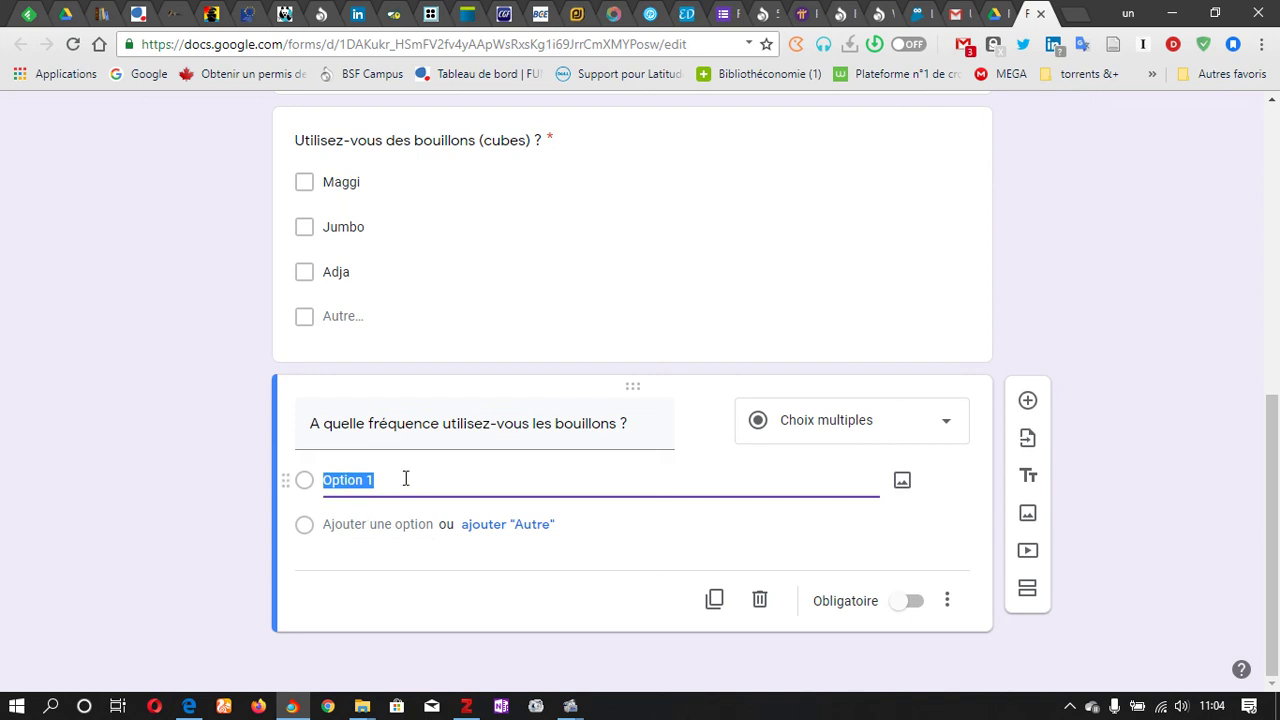
type("Tou")
type("s les ")
type("jo")
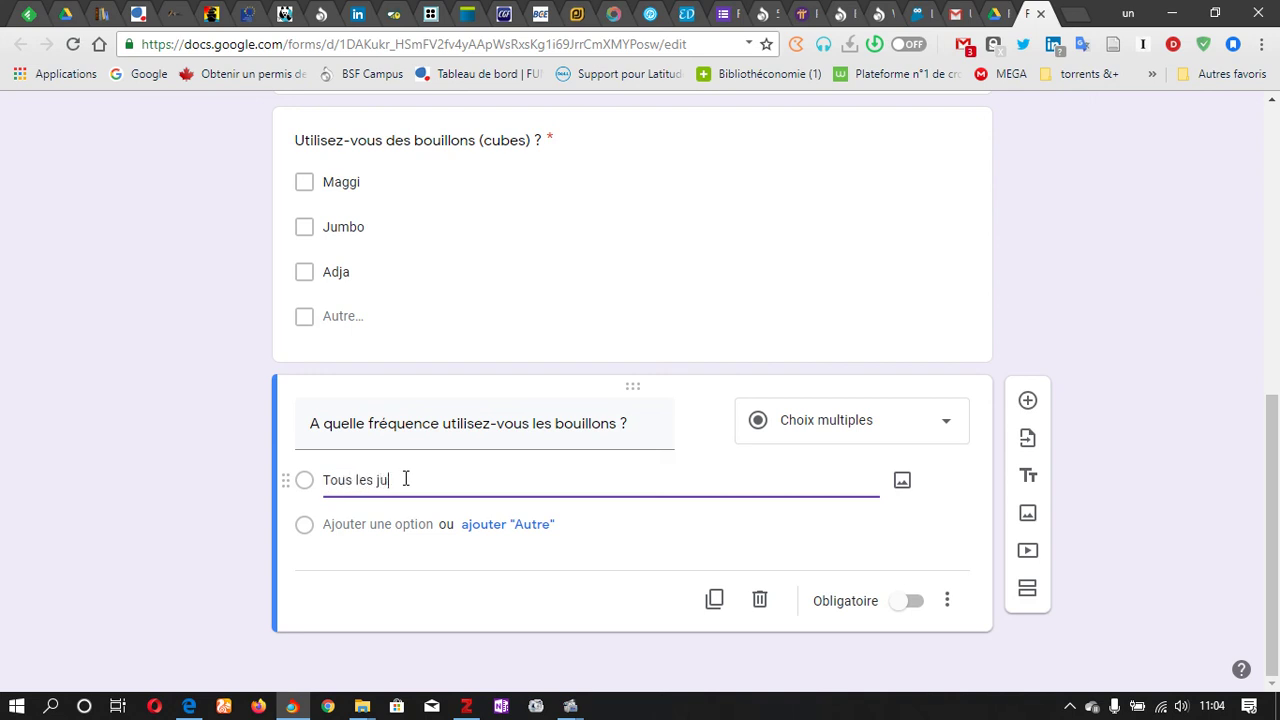
key("BackSpace")
type("ours")
- Add "Par semaine" and "par mois" as the second and third answer options of the frequency question
left_click(372, 526)
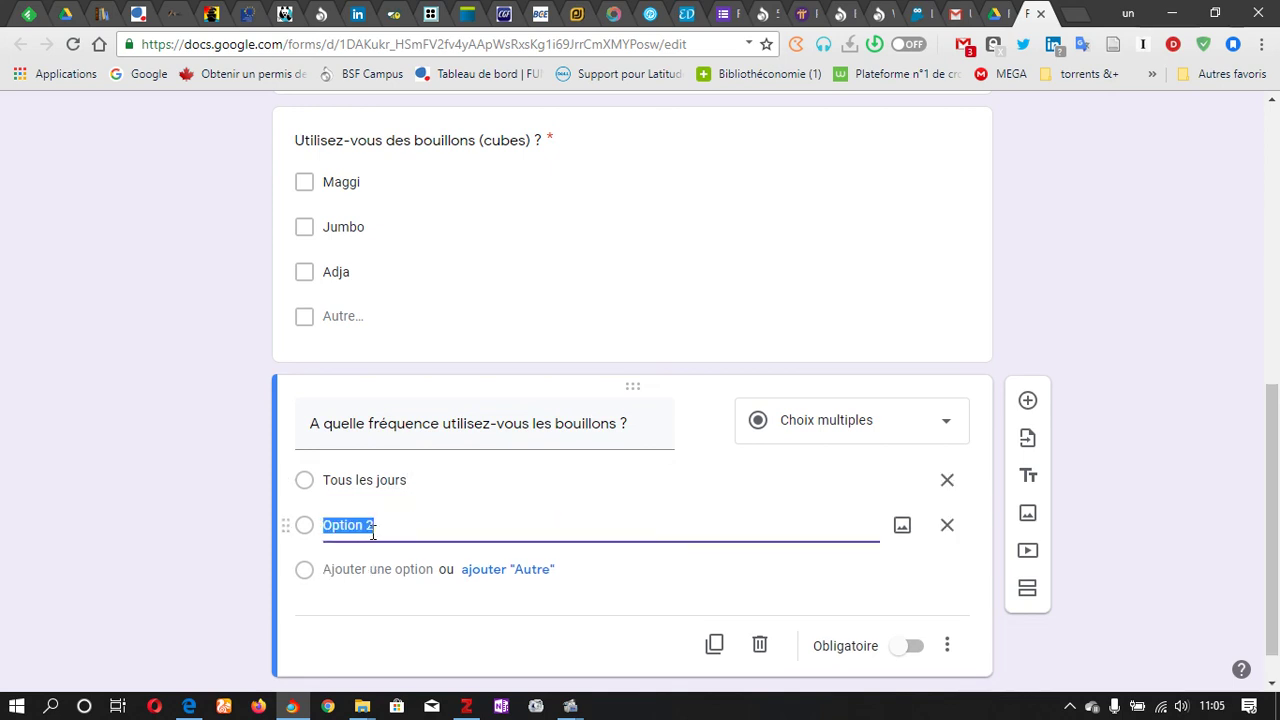
type("Par semaine")
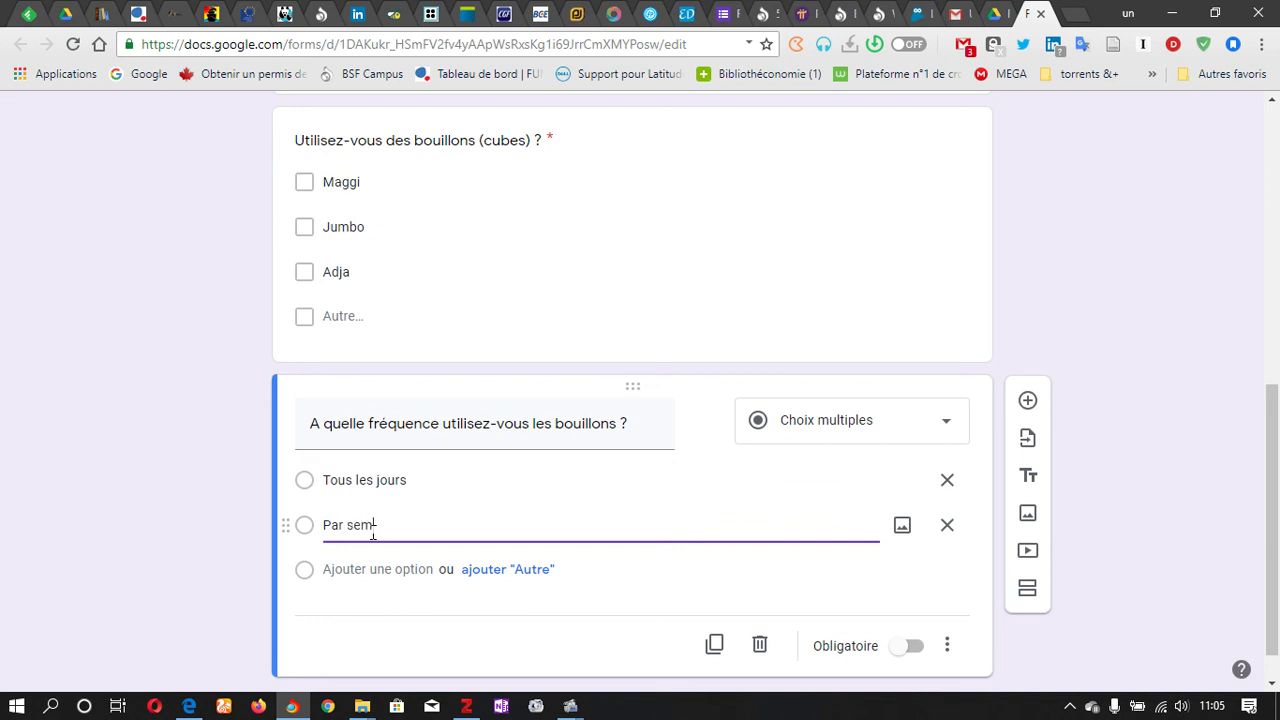
left_click(375, 560)
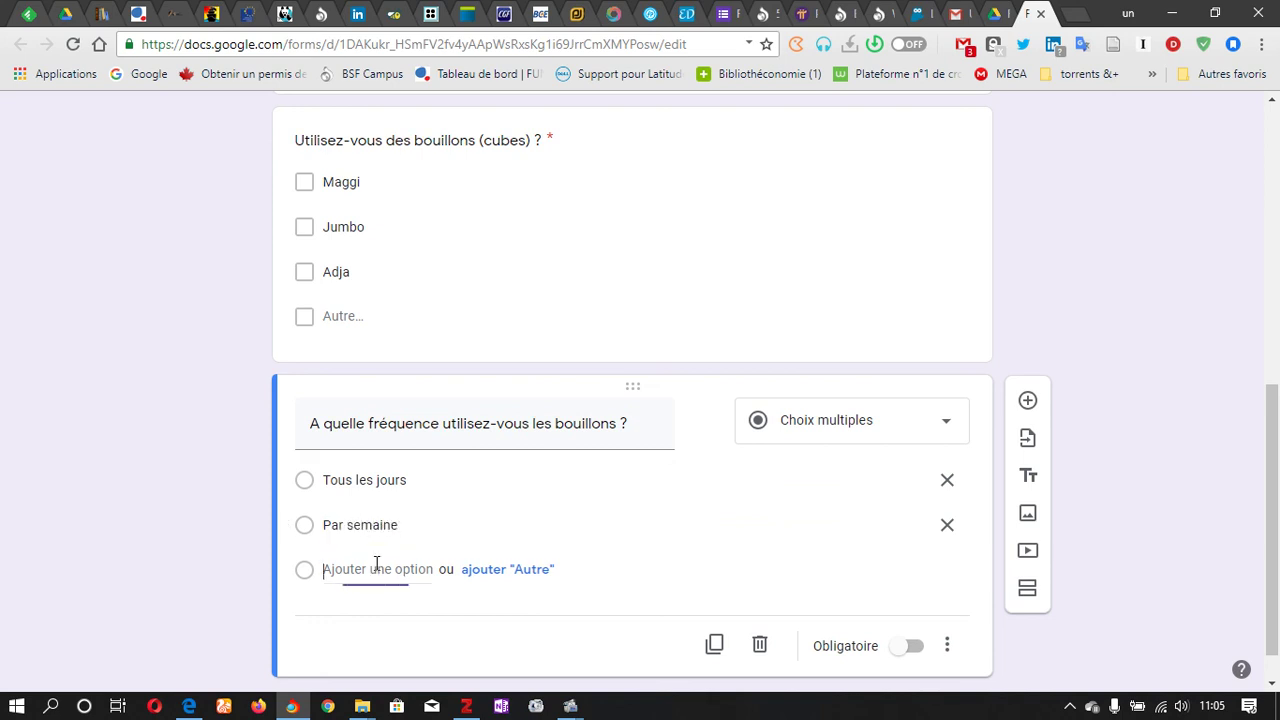
type("M")
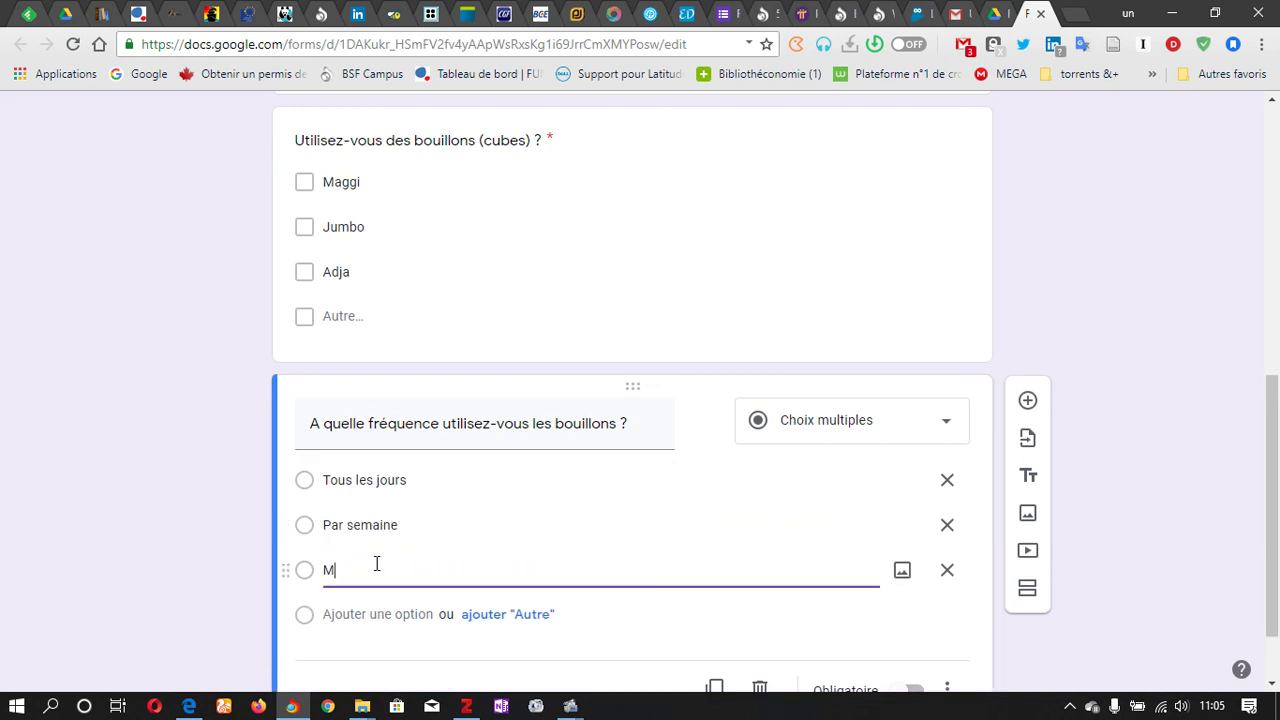
key("BackSpace")
type("par mois")
- Add an "Autre" option to the frequency question and make the question mandatory
left_click(515, 614)
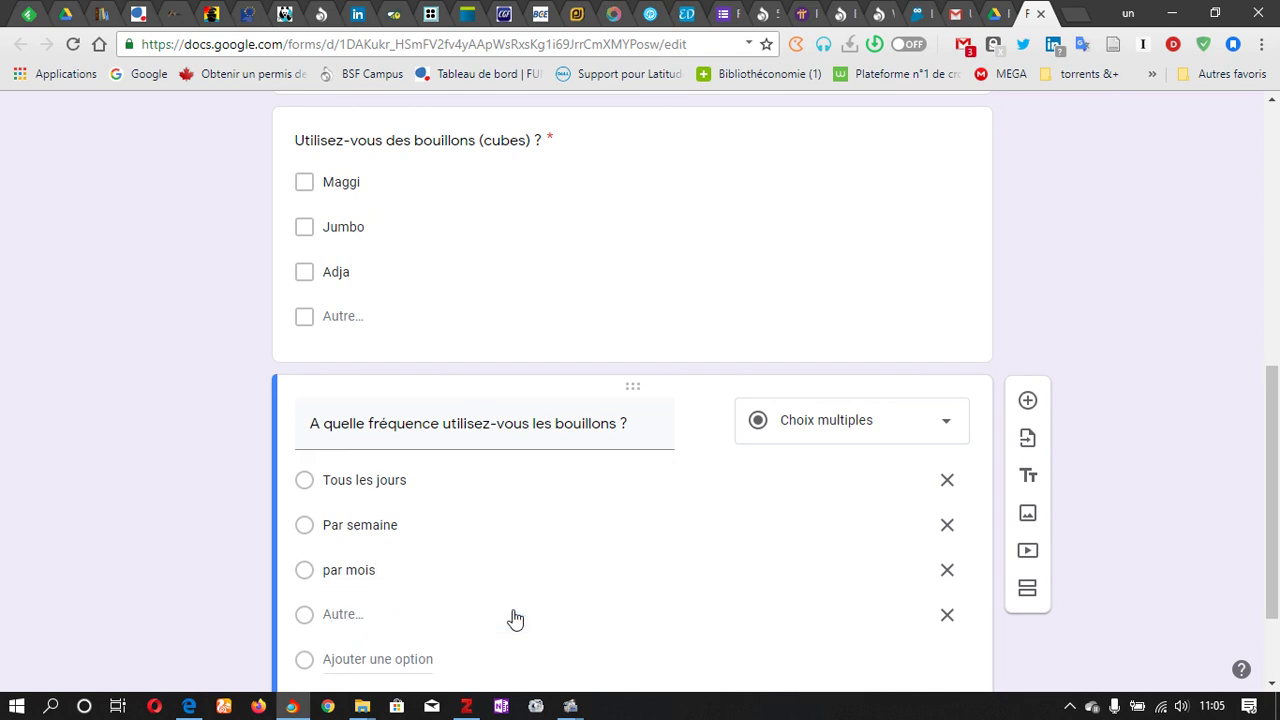
scroll(1274, 520, "down", 2)
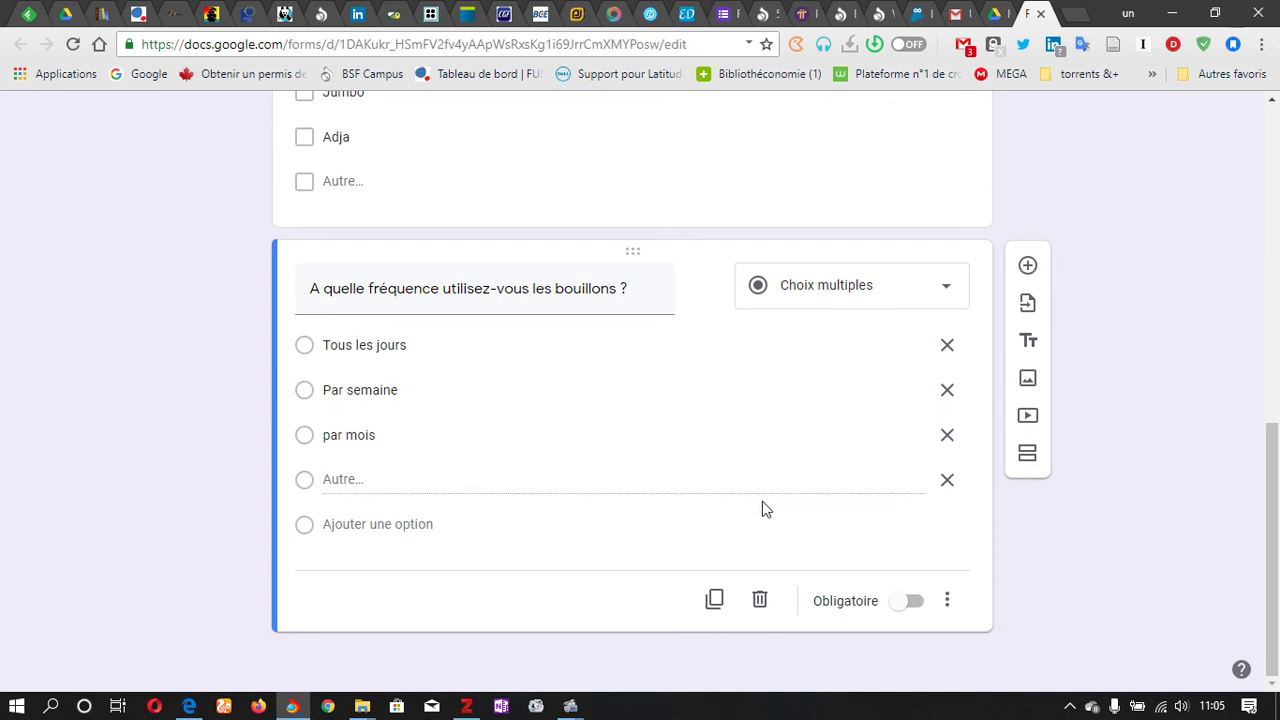
left_click(906, 604)
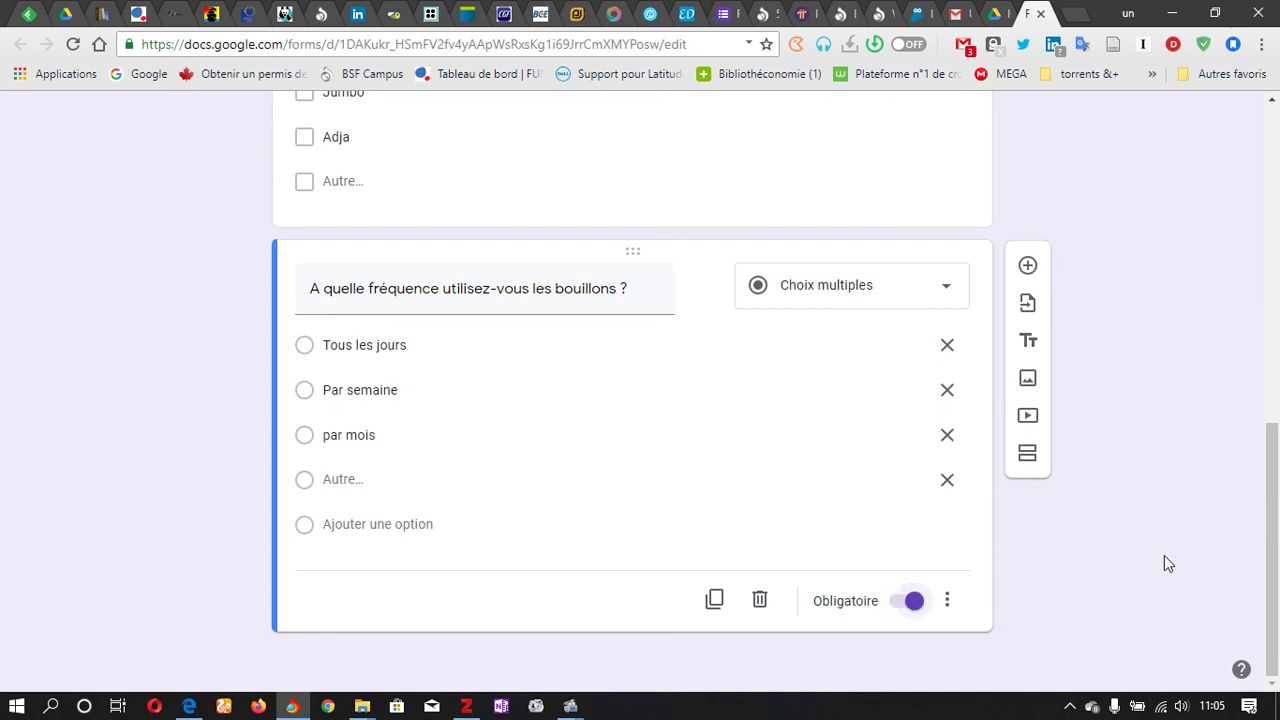